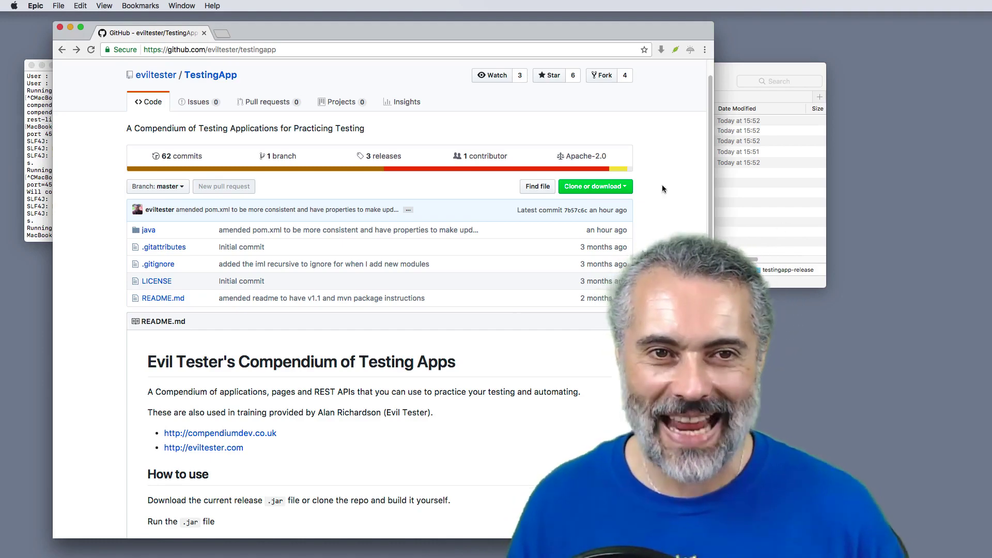
Open the TestingApp '3 releases' page listing the v1.2 jar assets, then nudge the browser window right
left_click(383, 156)
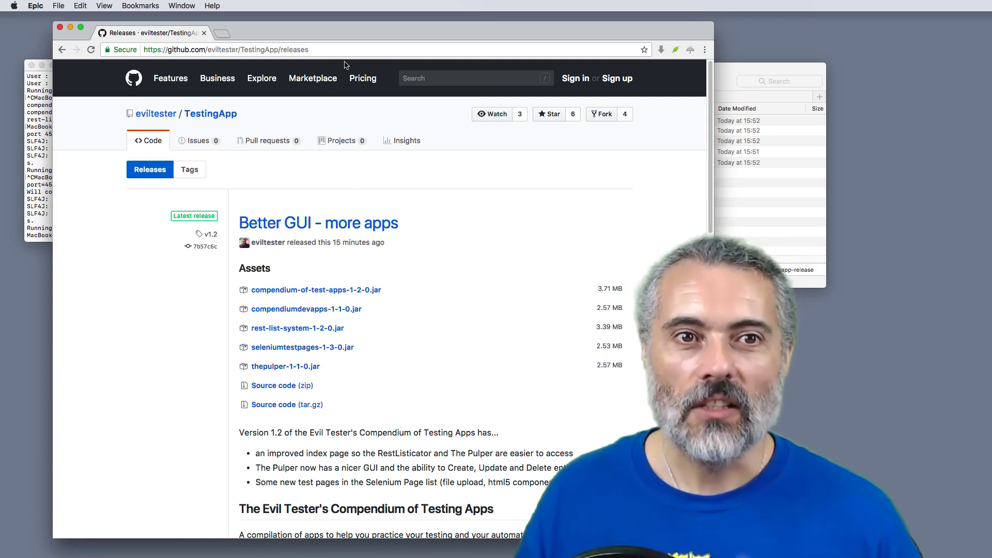
left_click_drag(337, 35, 367, 31)
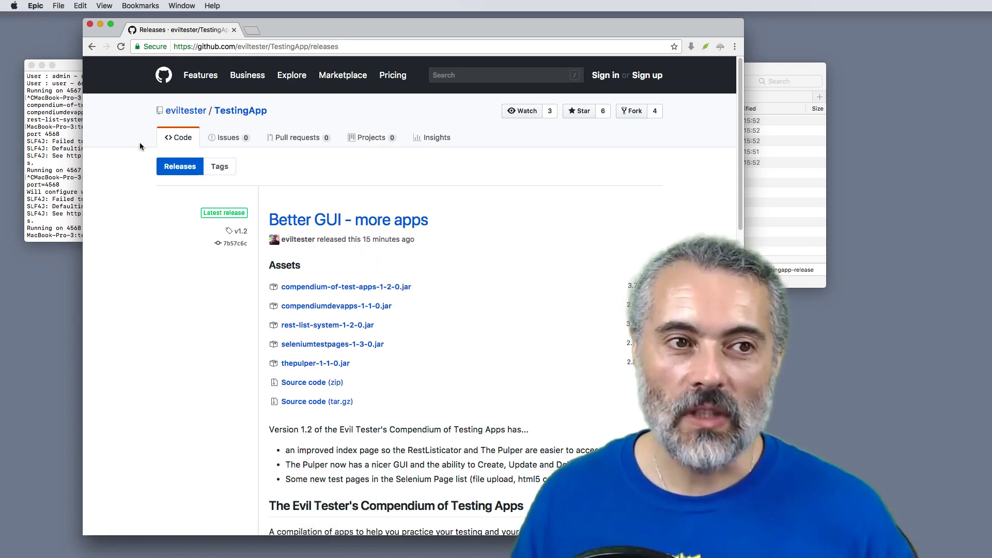
List the release folder and launch compendium-of-test-apps-1-2-0.jar with java -jar on port 4567
left_click(66, 202)
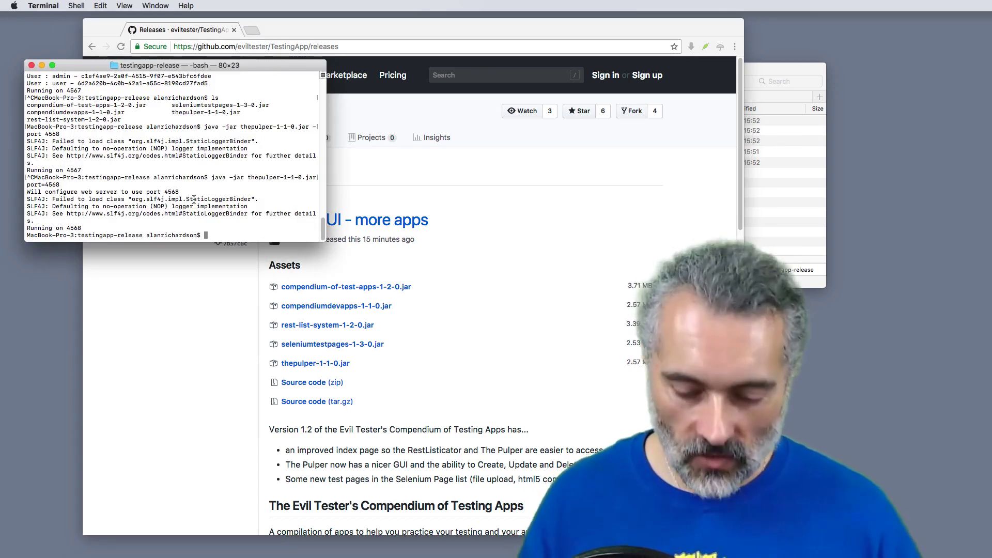
type("ls")
key("Return")
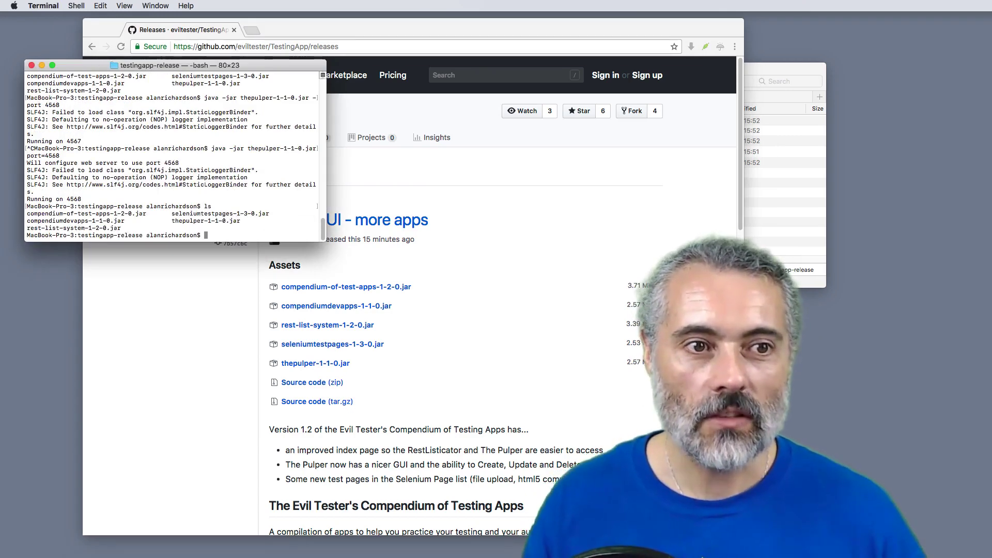
type("java -jar c")
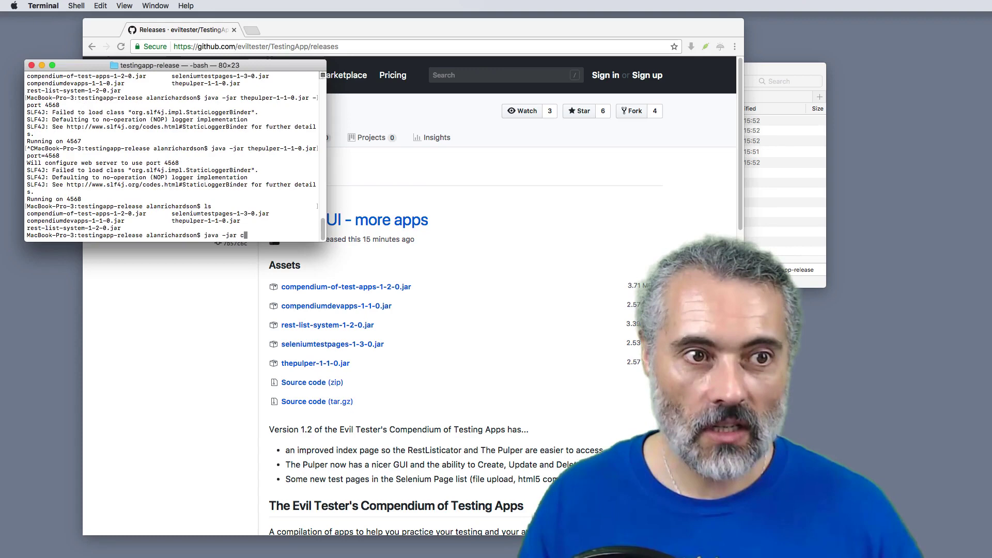
type("ompendium")
type("-")
key("Tab")
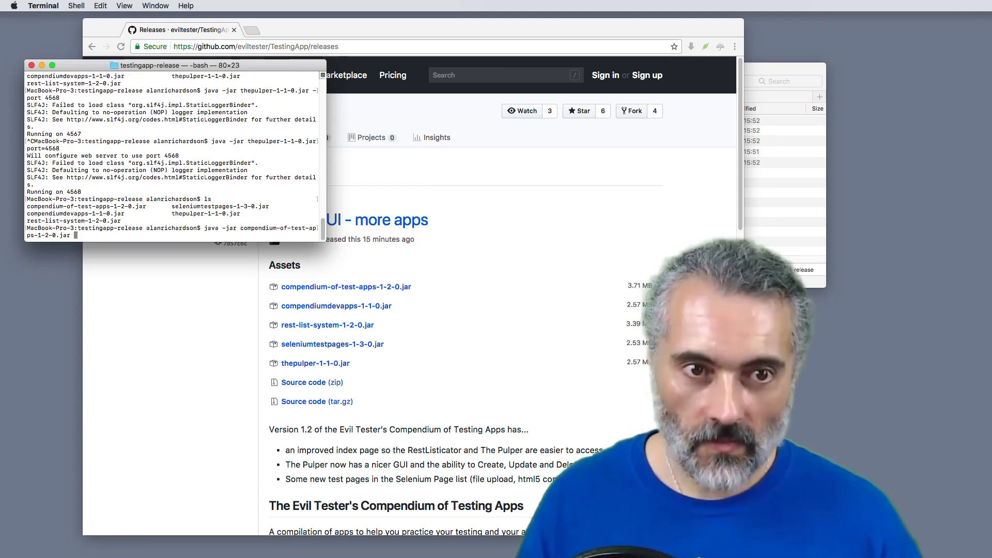
key("Return")
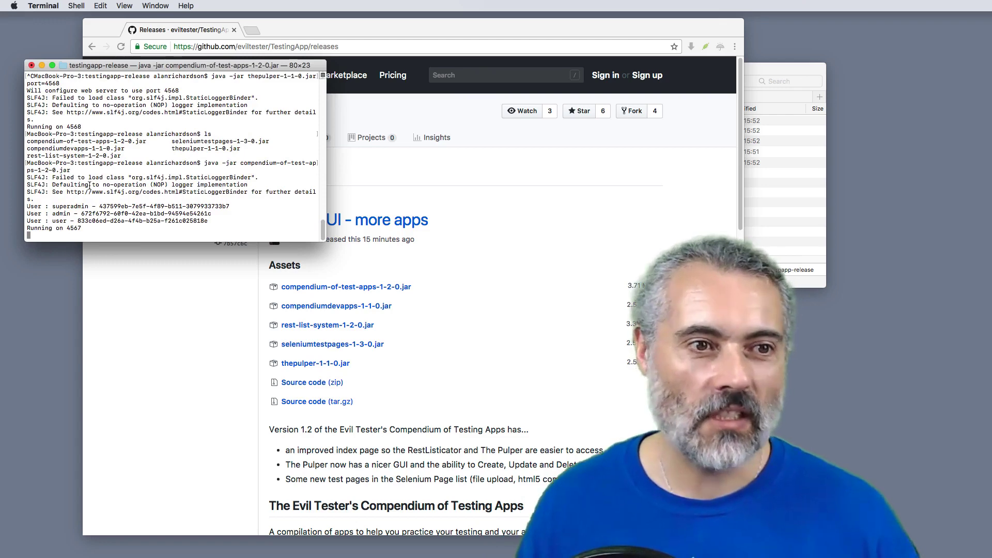
Load localhost:4567 in a new Epic browser tab, which returns a connection-refused error
left_click(321, 25)
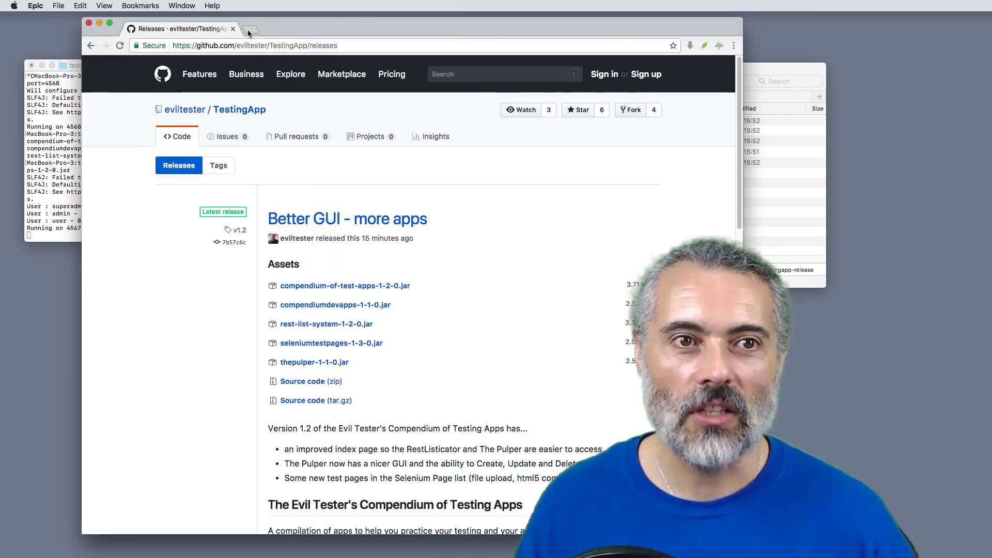
left_click(247, 29)
type("loc")
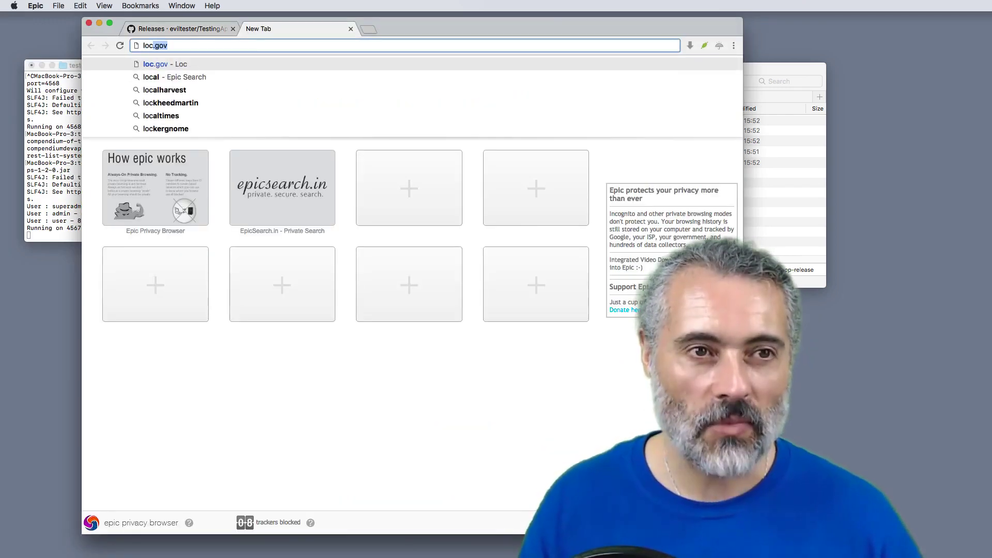
type("alhost")
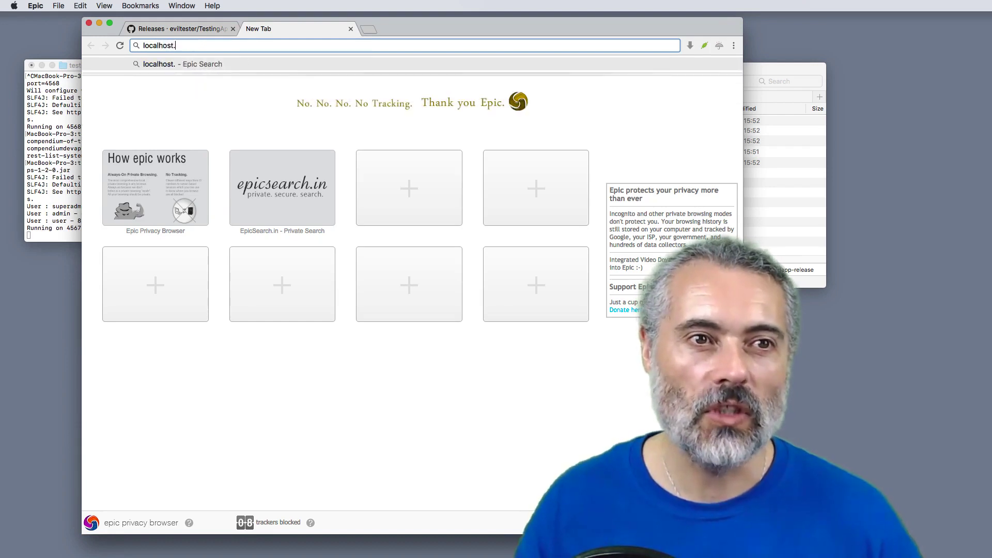
type(":4567")
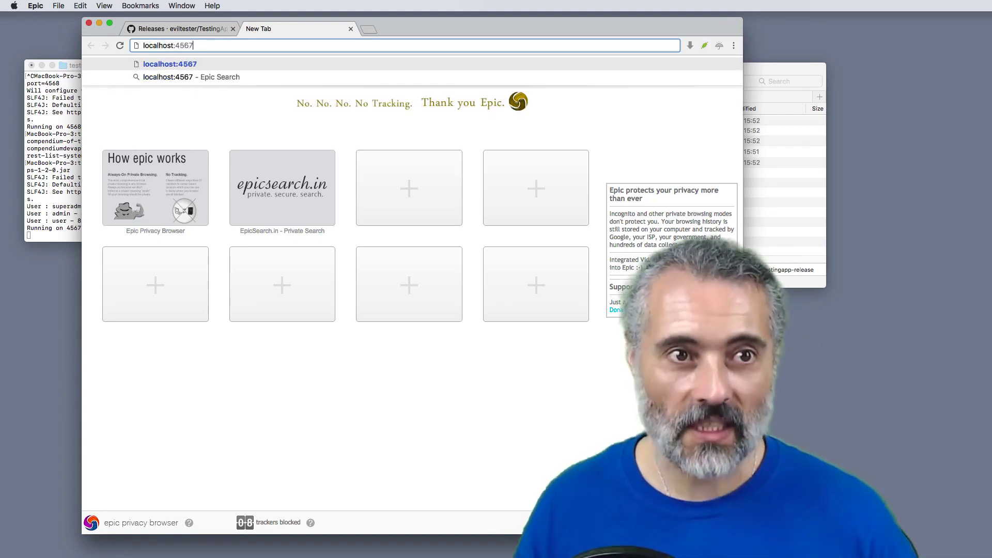
key("Return")
left_click(49, 126)
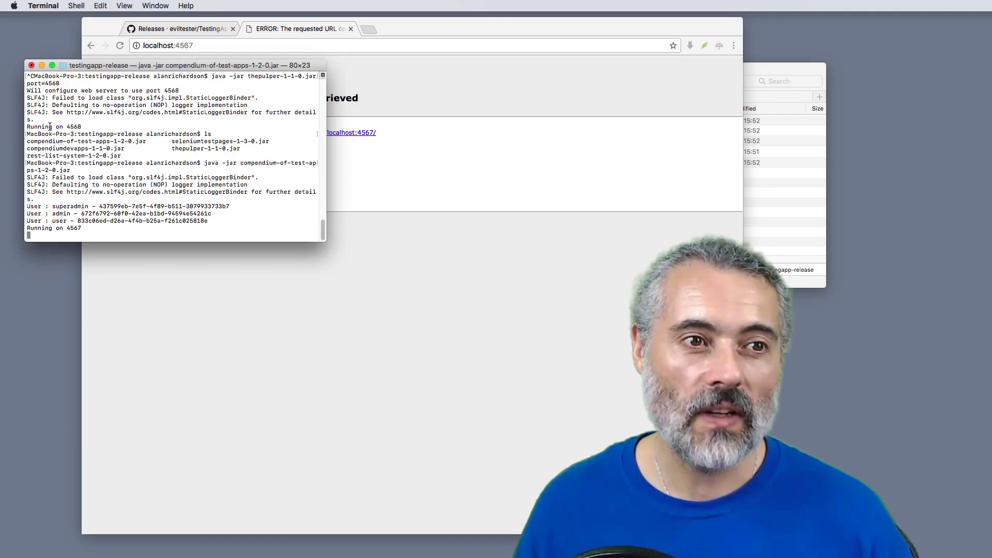
Close the failed ERROR tab and bring the Chrome Selenium Test Pages window to the front
left_click(404, 106)
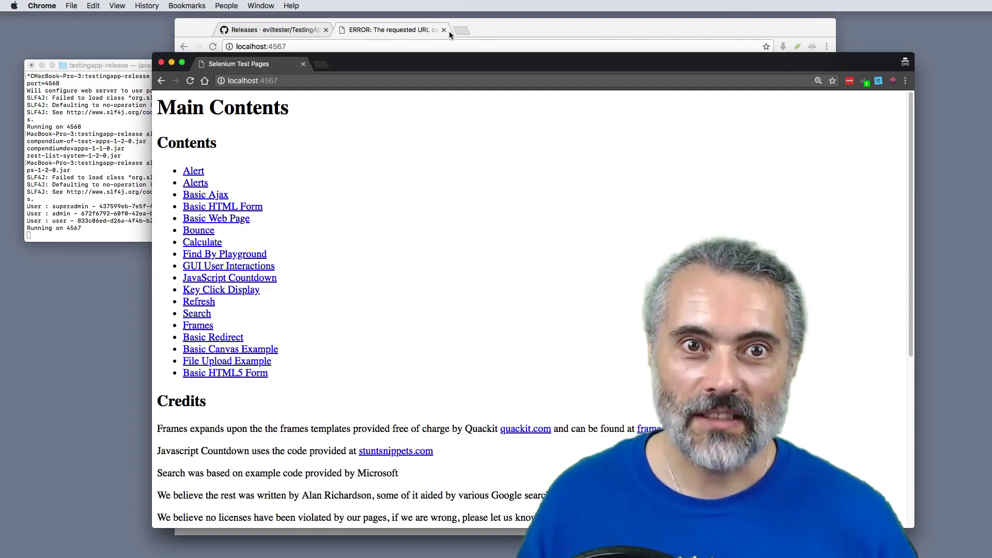
left_click_drag(444, 56, 437, 48)
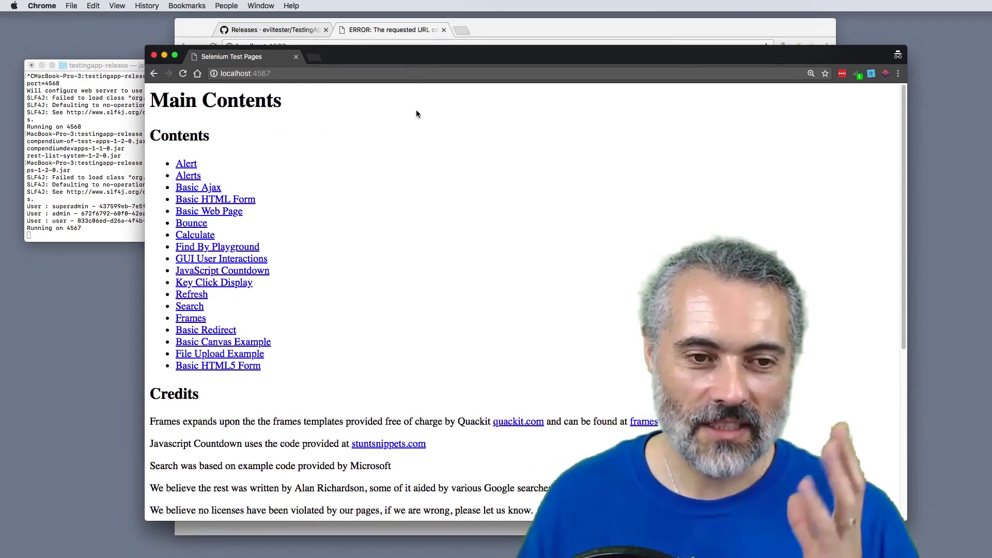
left_click(444, 30)
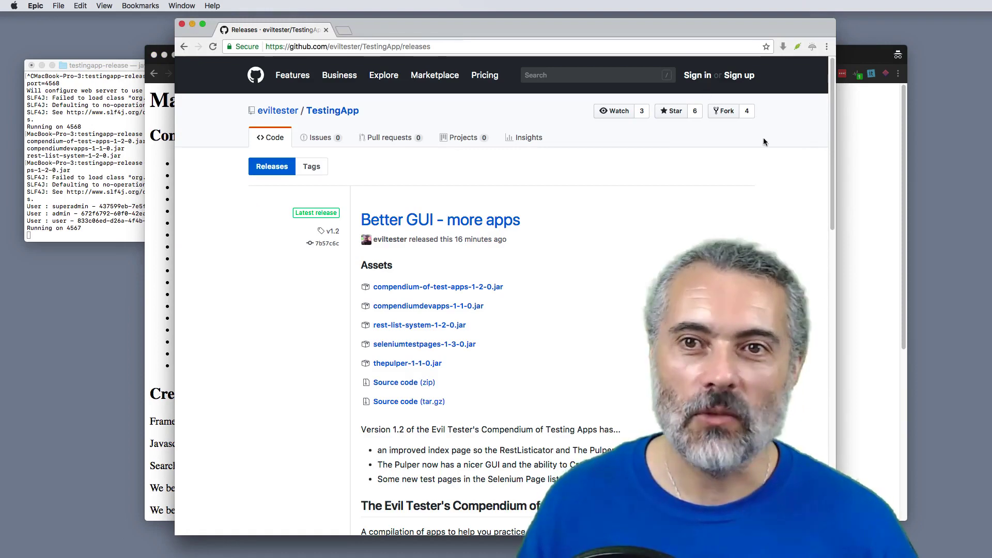
left_click(850, 165)
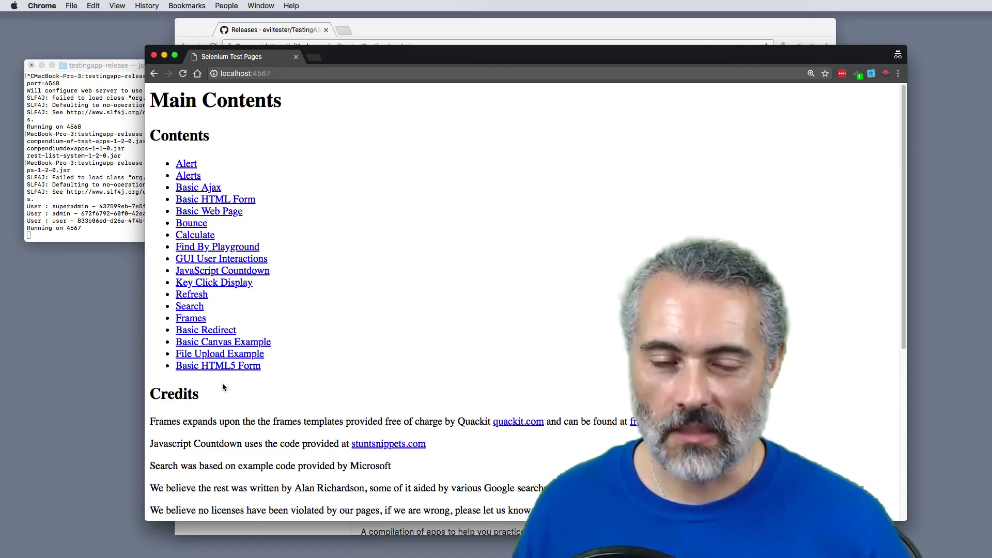
Scroll through the Selenium Test Pages index past File Upload Example and Basic HTML5 Form
scroll(288, 226, "down", 1)
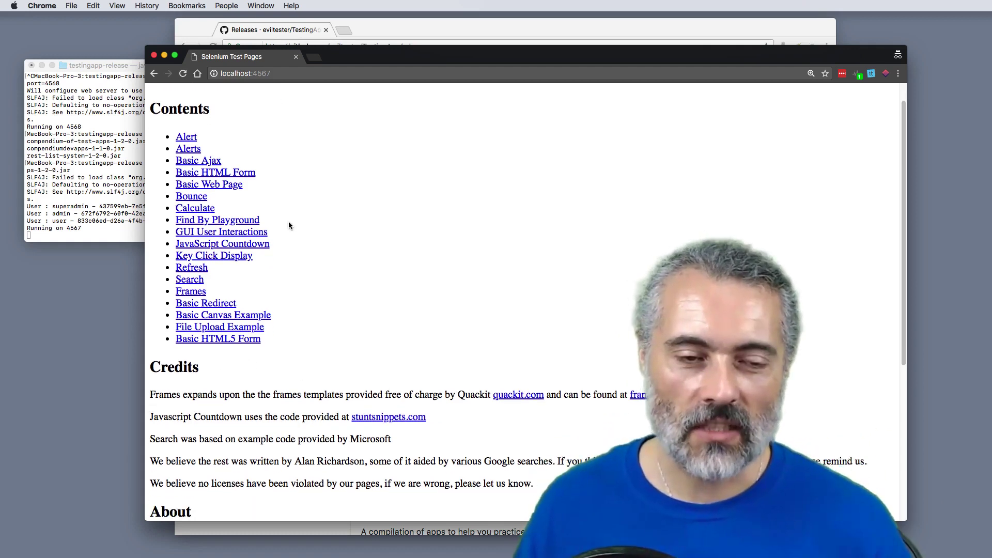
left_click_drag(284, 346, 176, 327)
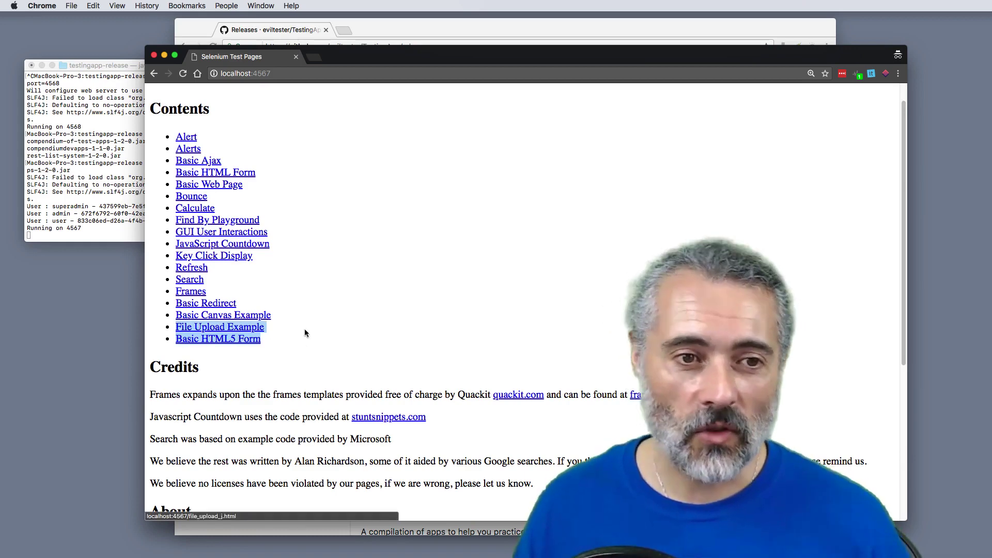
left_click(330, 325)
scroll(331, 303, "down", 3)
scroll(331, 302, "down", 6)
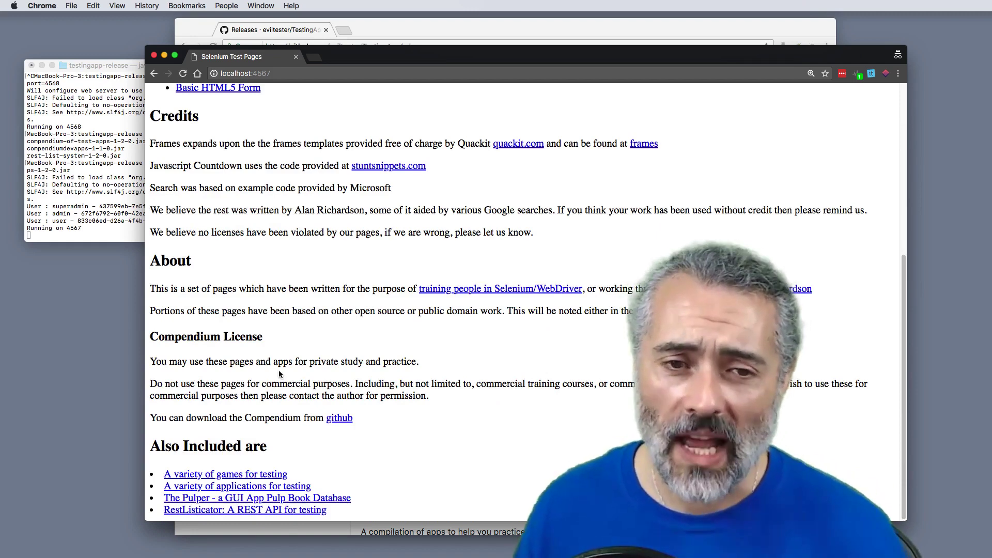
Open the List of Buggy Games, start the Number Hover Text Game, then go back
left_click(253, 473)
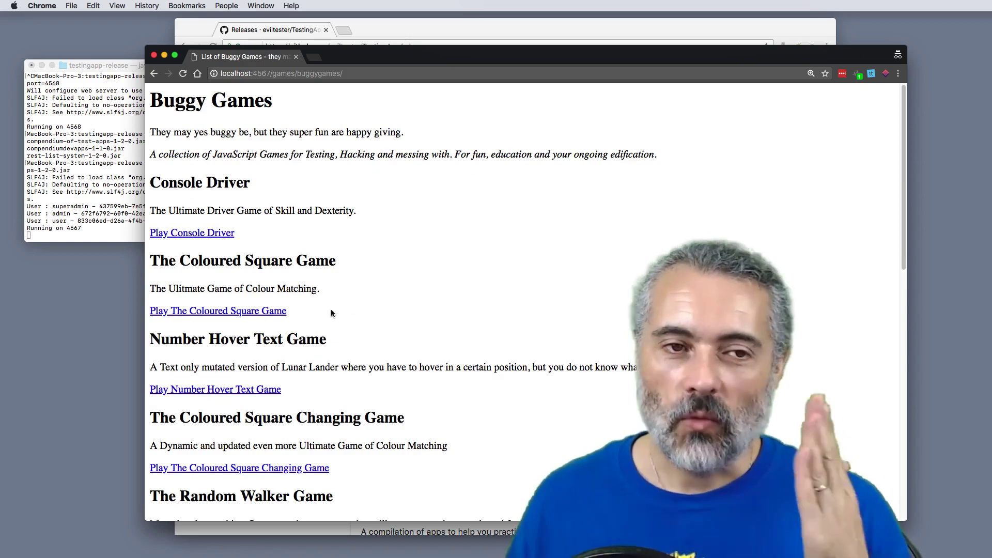
scroll(341, 298, "down", 3)
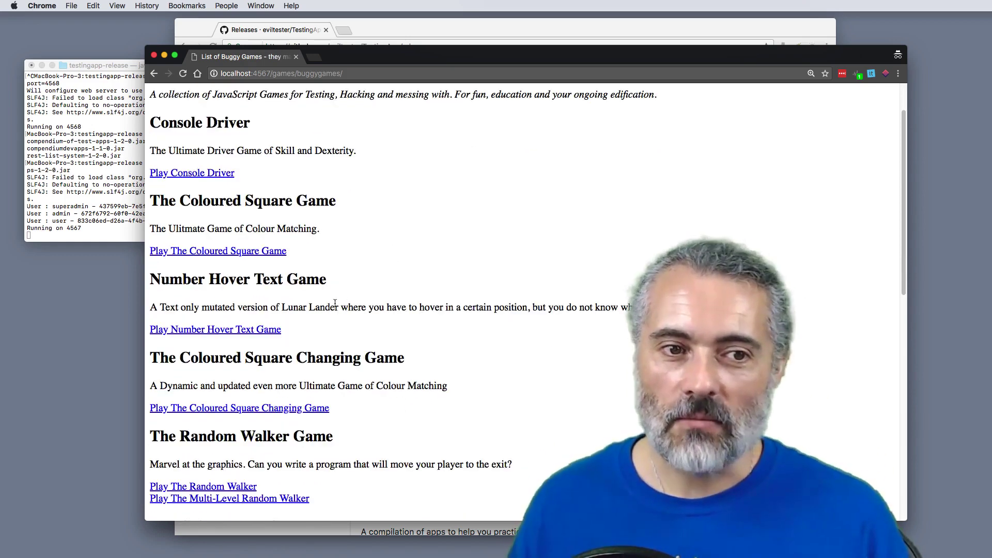
scroll(341, 295, "down", 4)
left_click(217, 236)
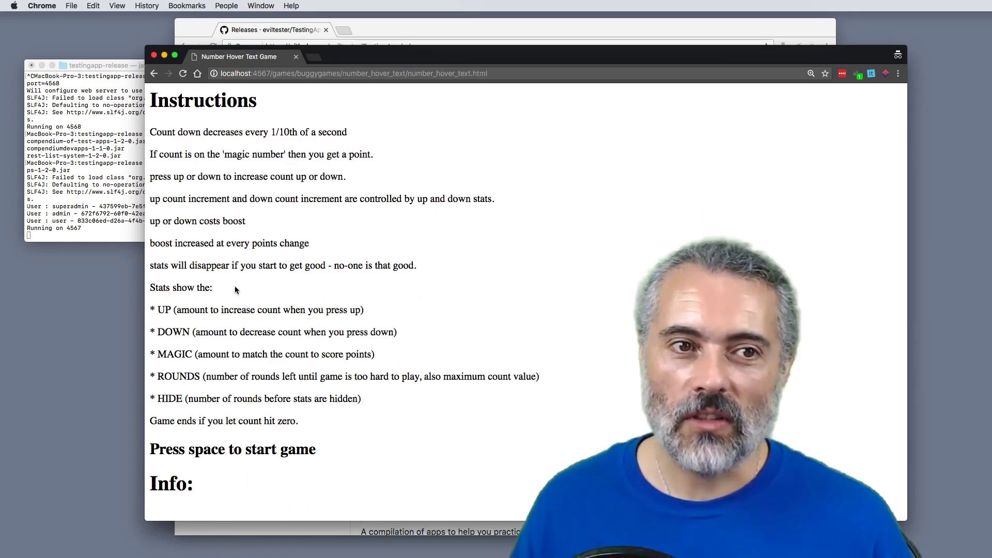
key("space")
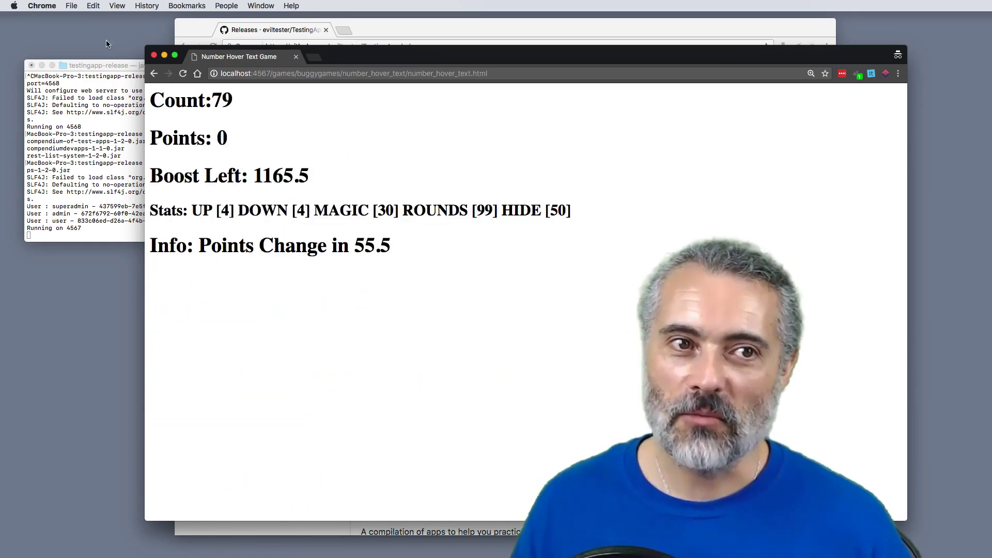
right_click(154, 78)
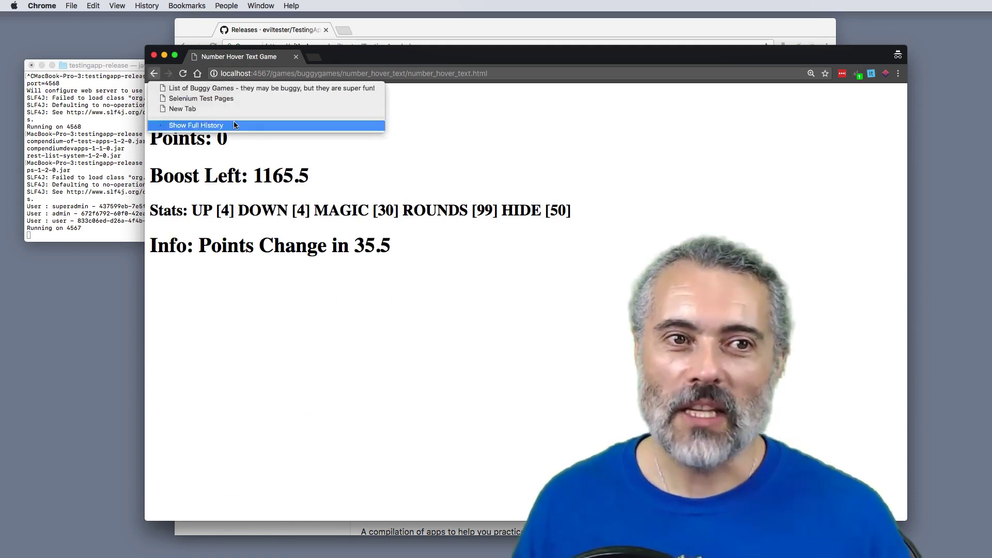
left_click(361, 159)
left_click(150, 75)
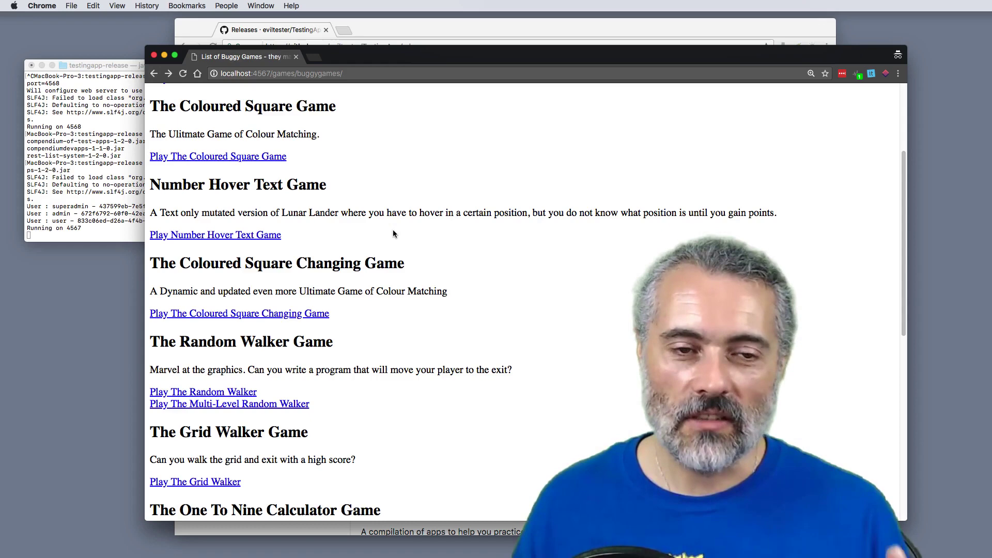
Try The Random Walker game, then return to the Selenium Test Pages index
left_click(246, 394)
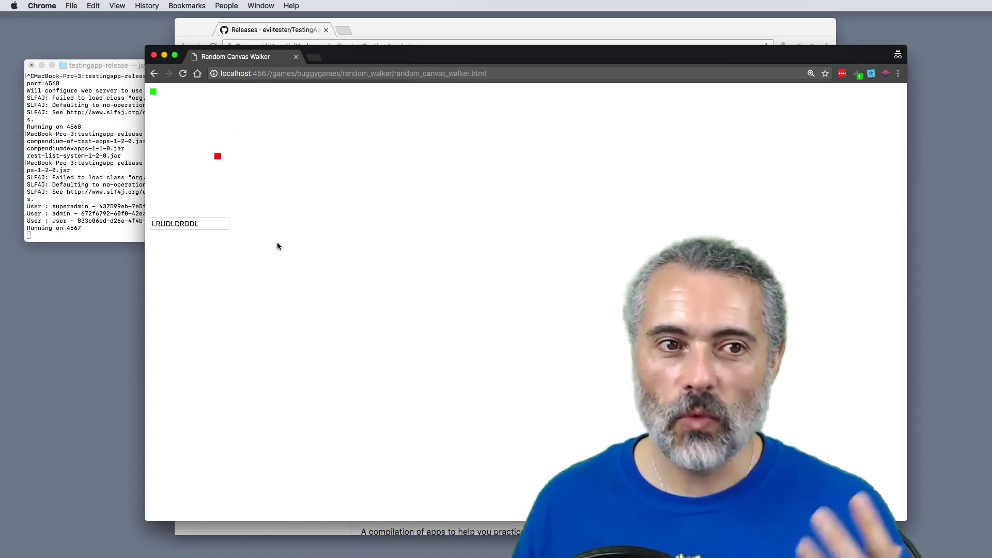
left_click(154, 75)
scroll(434, 231, "down", 10)
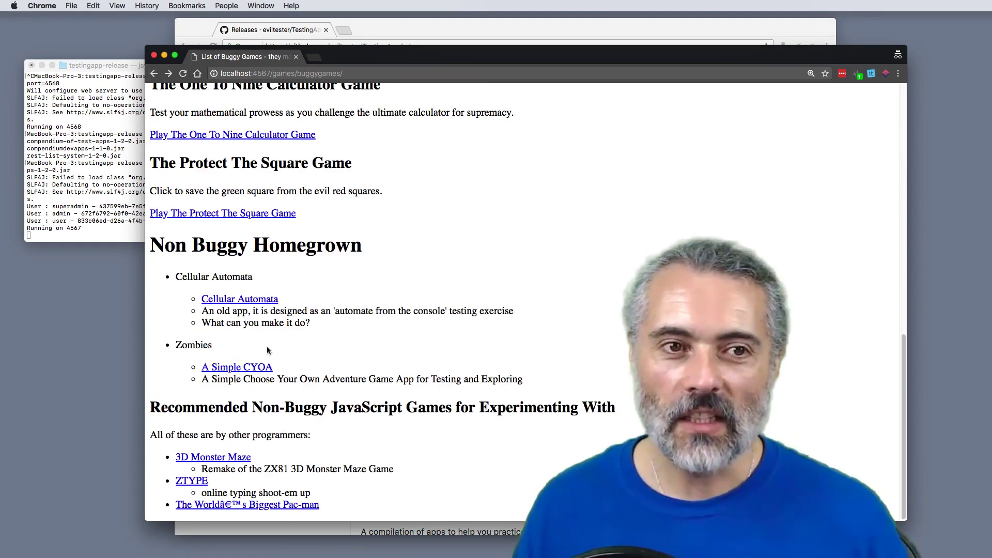
left_click(153, 73)
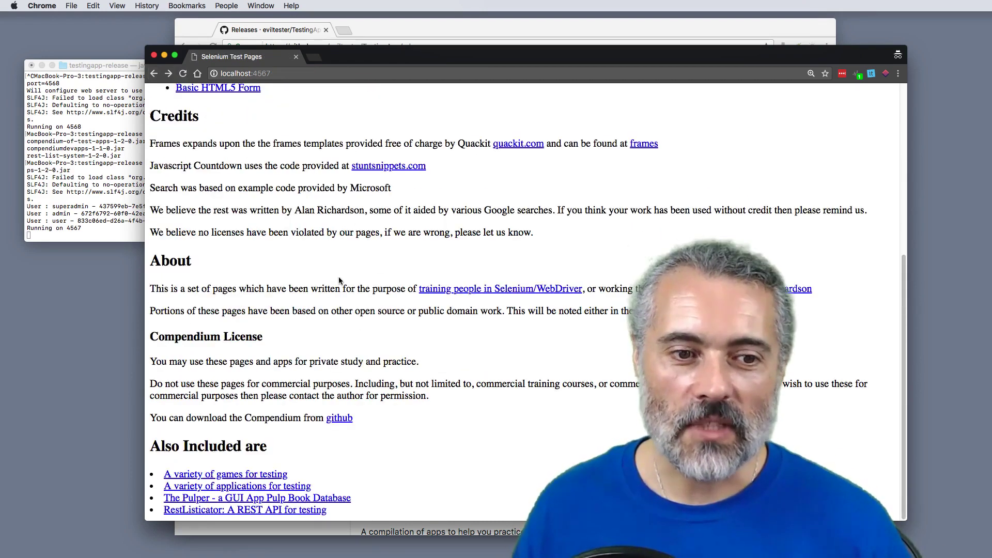
left_click(286, 488)
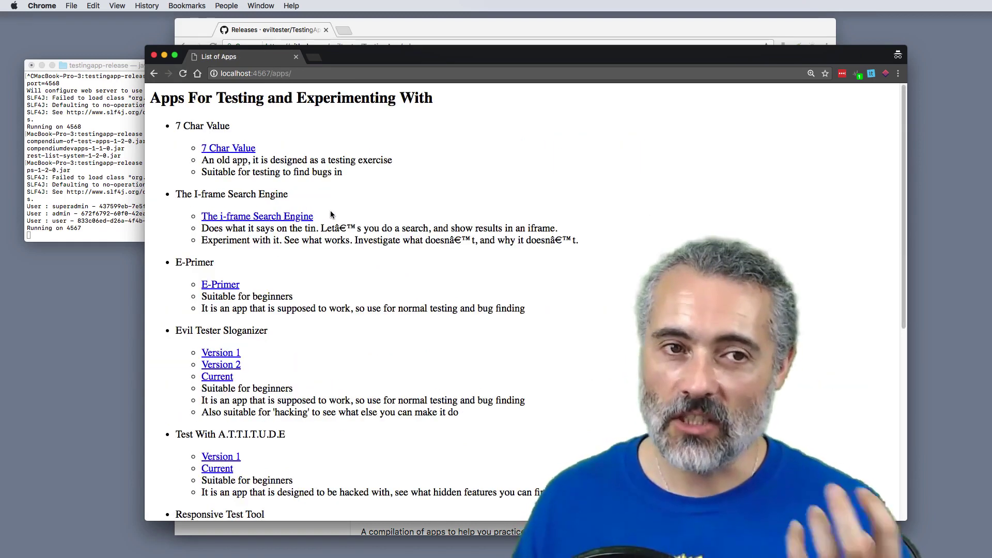
left_click(246, 151)
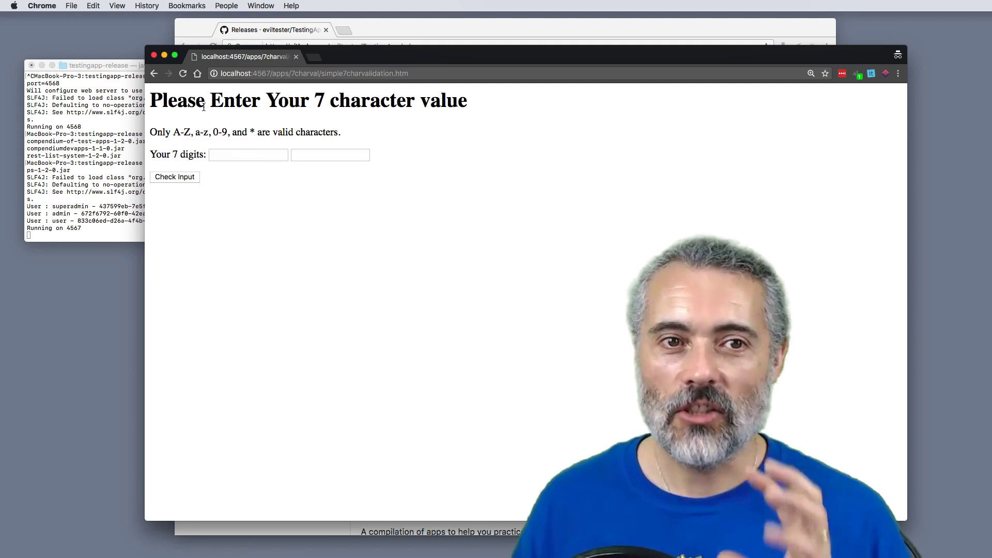
key("super+bracketleft")
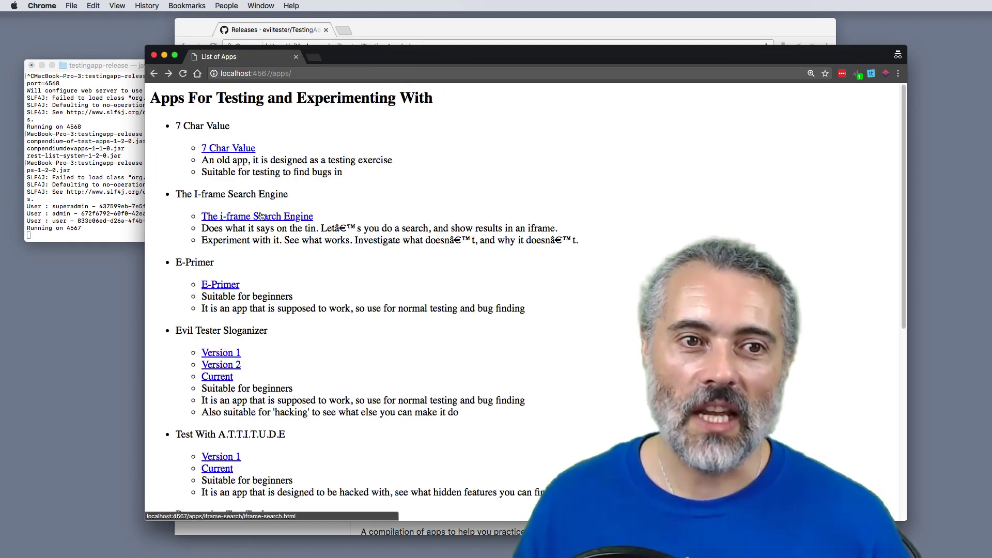
left_click(261, 216)
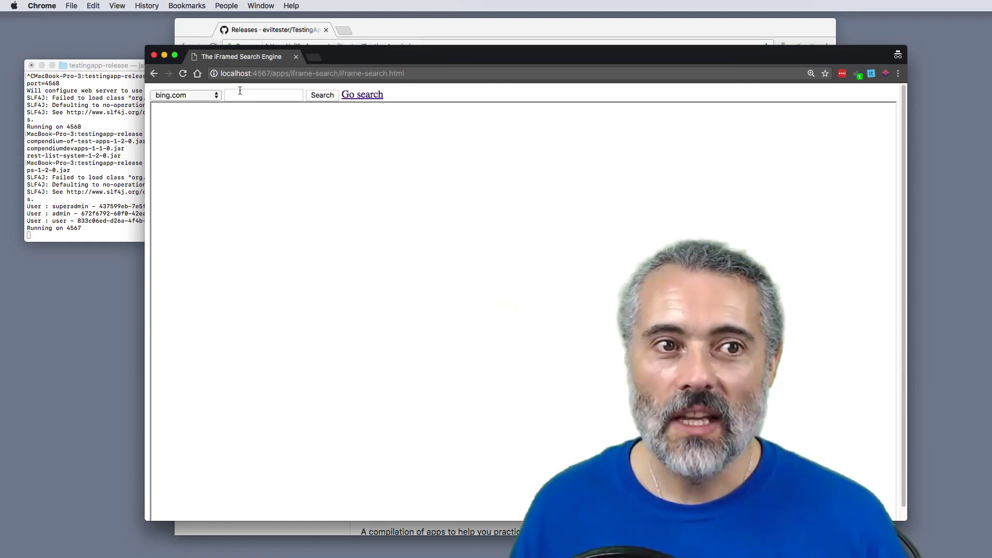
left_click(262, 96)
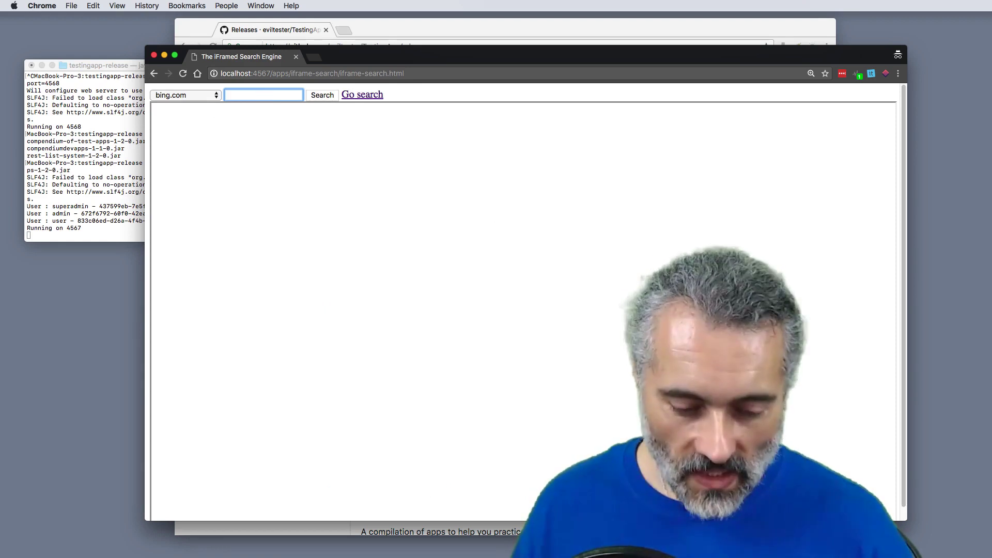
left_click(315, 98)
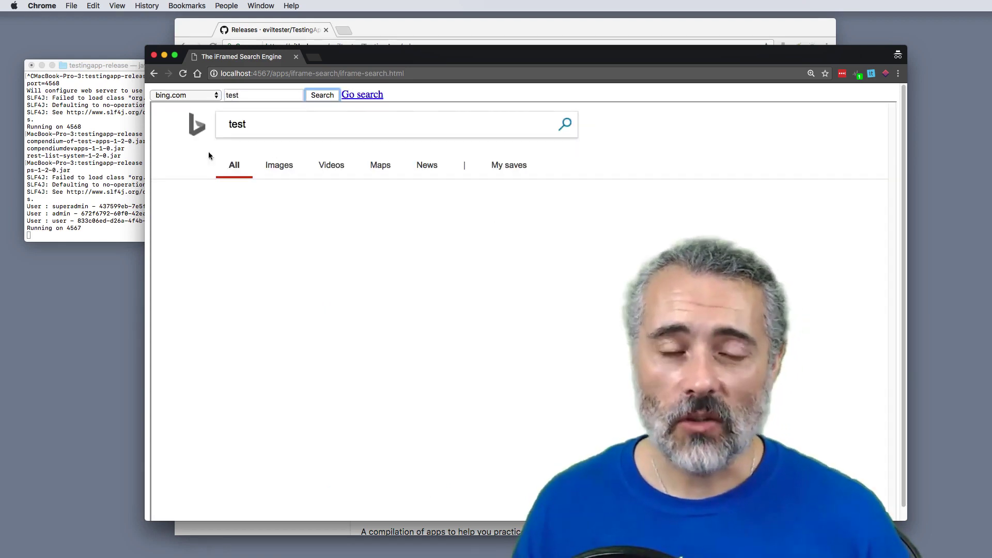
left_click(155, 75)
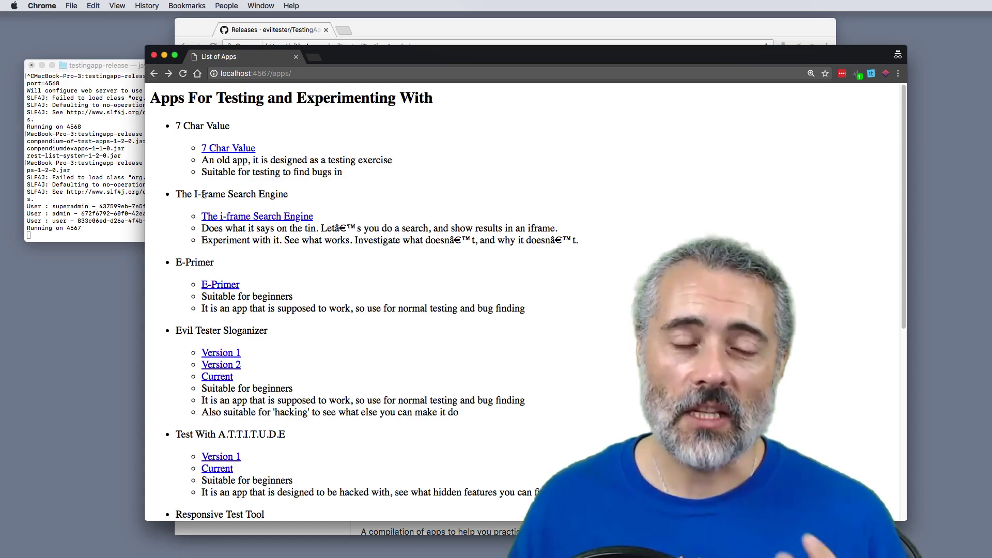
left_click(154, 74)
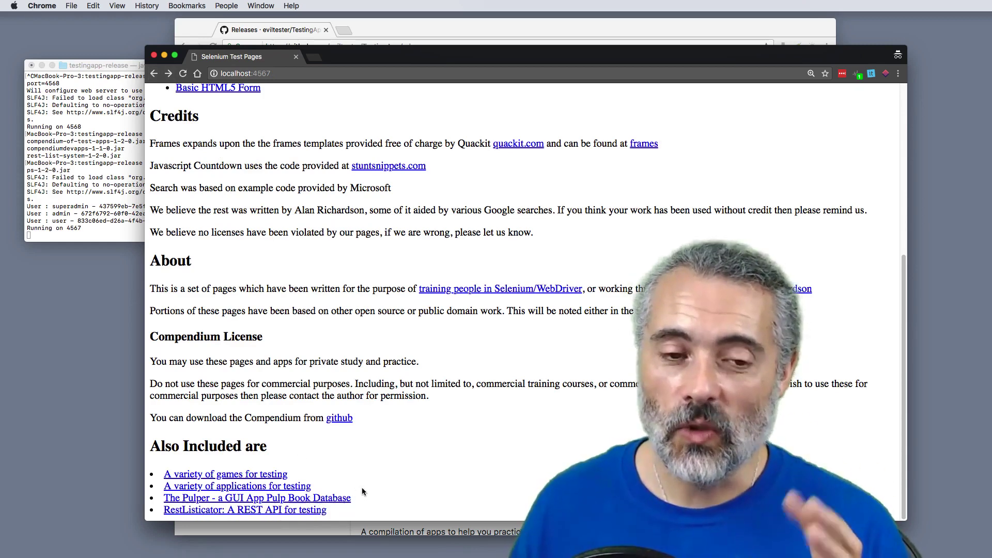
Open The Pulper and view its books as a table and as a plain list
left_click(337, 501)
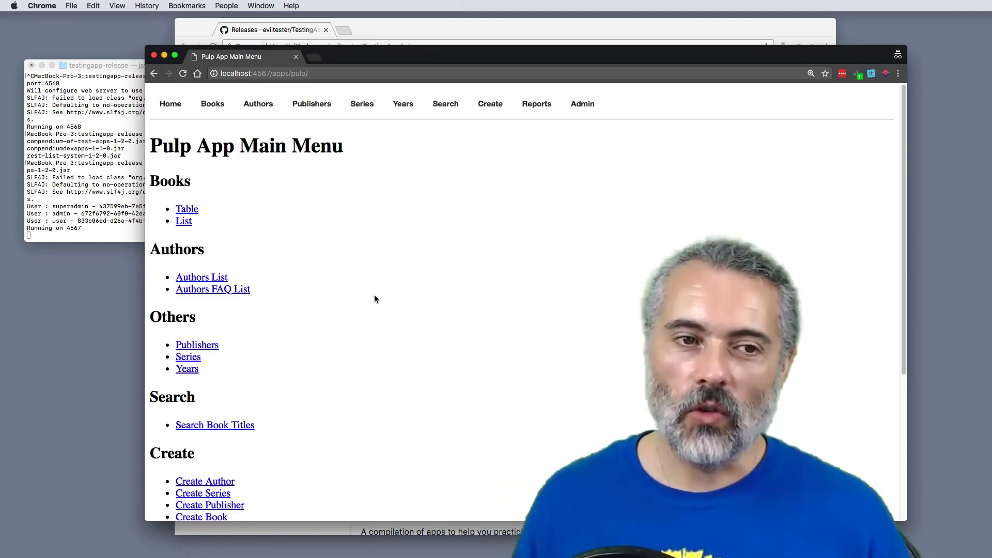
left_click(187, 209)
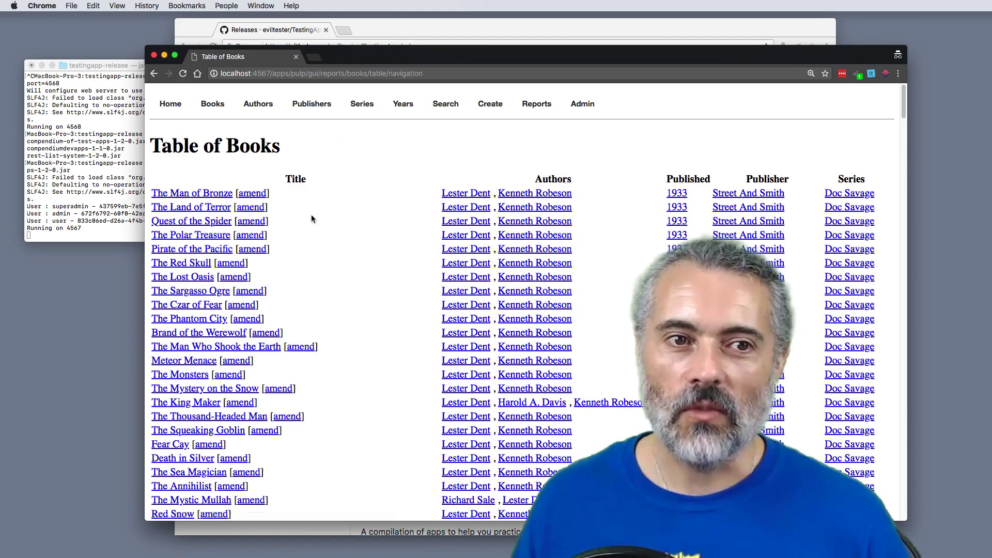
scroll(312, 214, "down", 5)
scroll(314, 209, "down", 6)
scroll(314, 209, "up", 10)
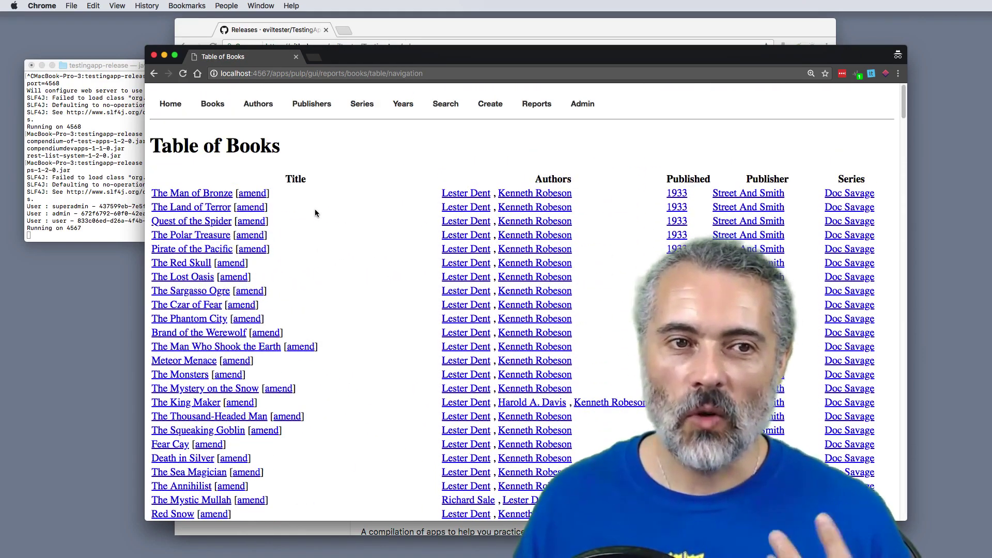
left_click(222, 110)
left_click(216, 126)
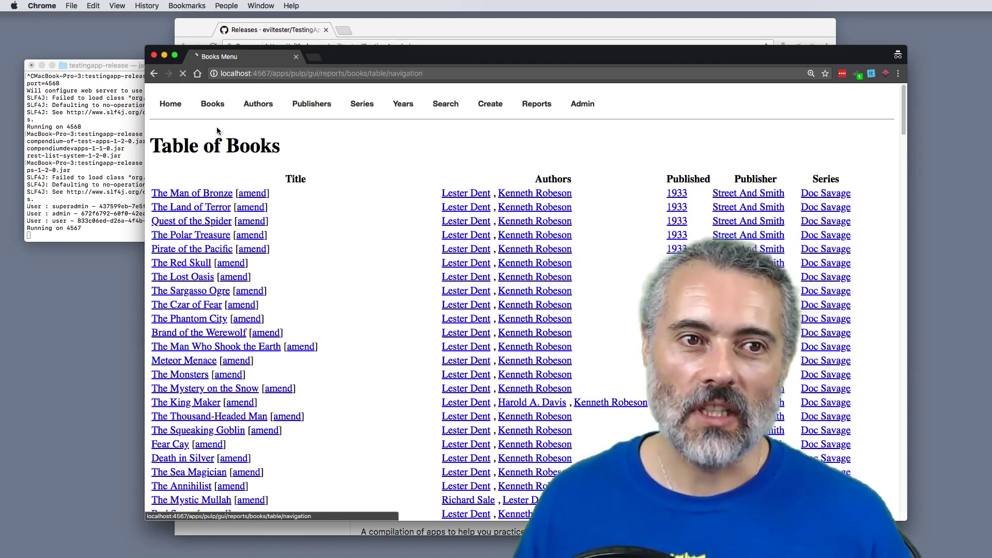
left_click(207, 146)
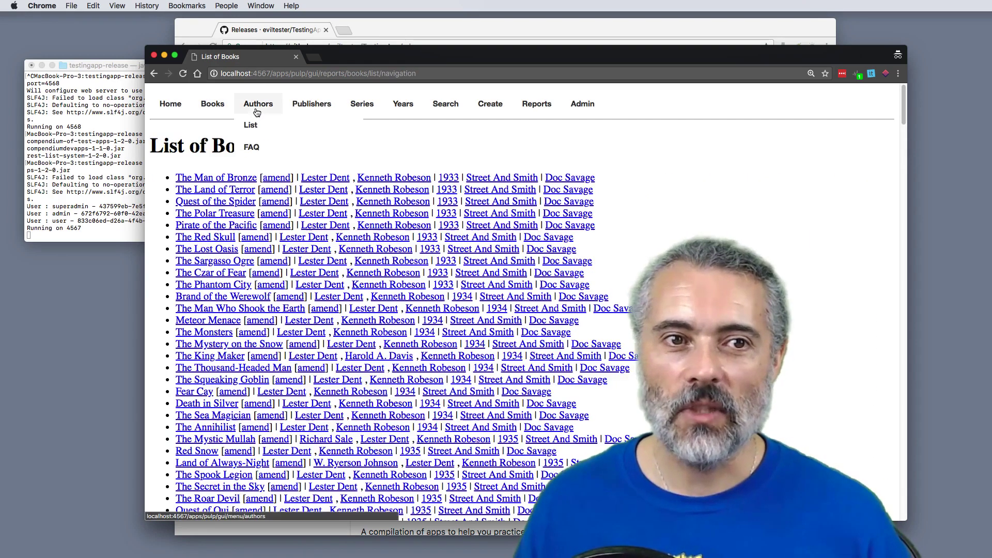
Browse the authors list, then show the books published in 1941 from the Years page
left_click(258, 114)
left_click(253, 125)
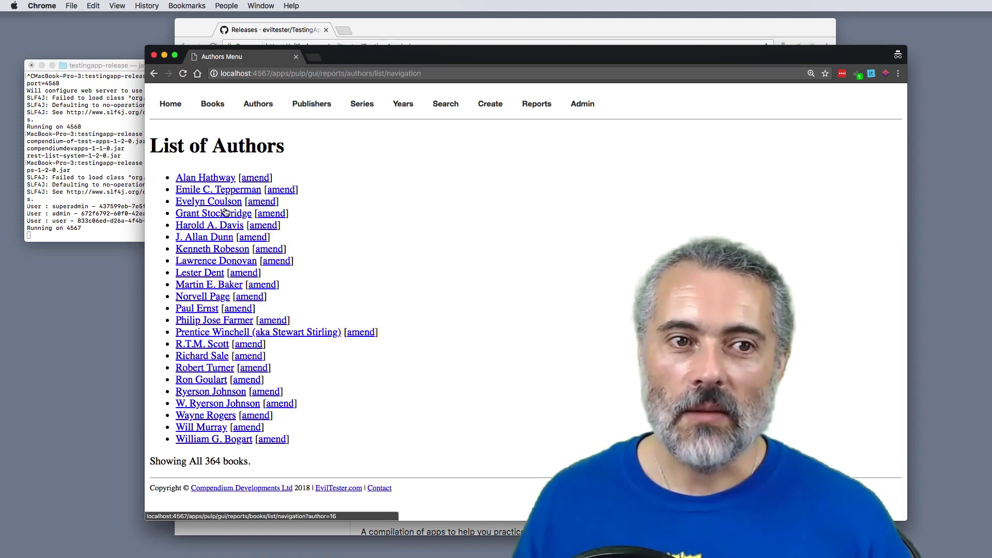
left_click(396, 105)
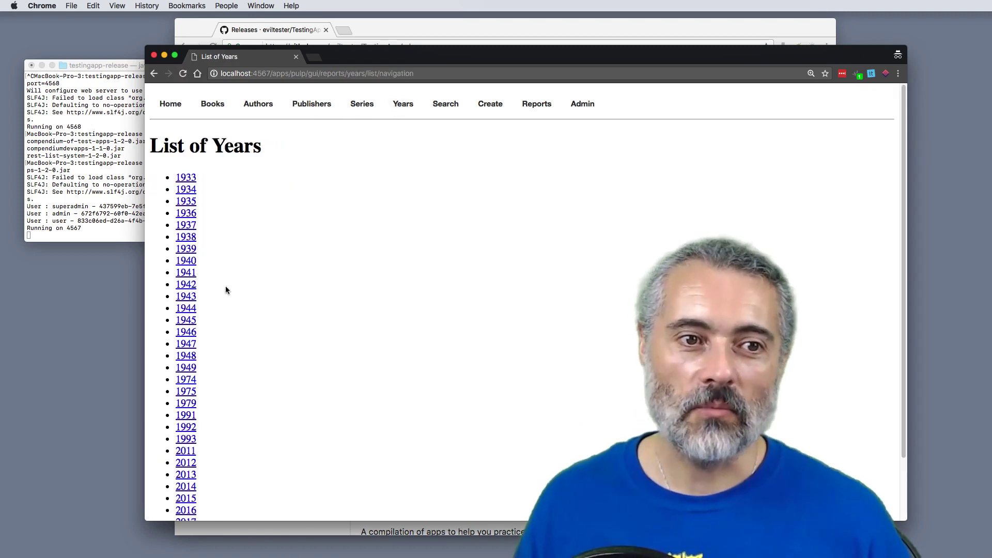
left_click(186, 273)
scroll(318, 171, "down", 1)
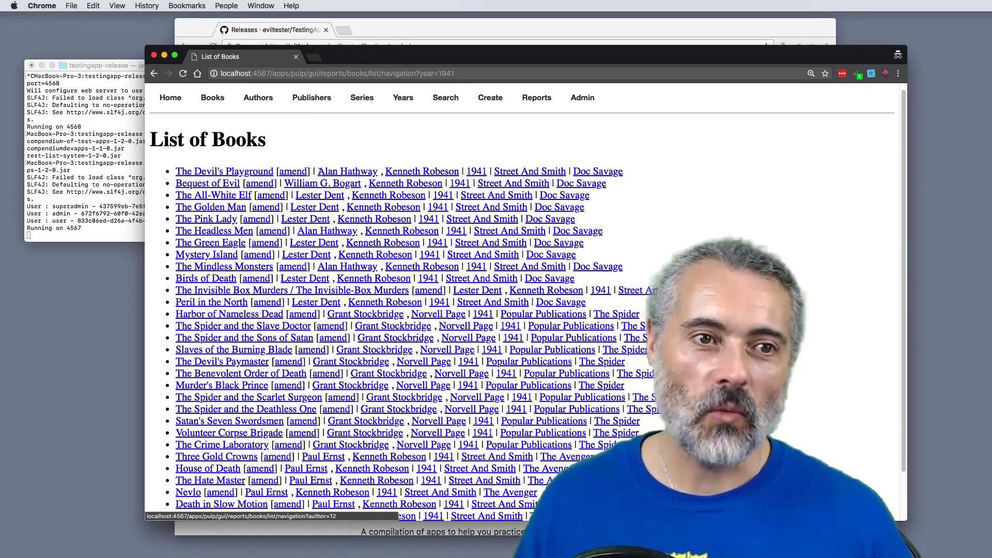
scroll(269, 186, "down", 1)
scroll(269, 186, "up", 2)
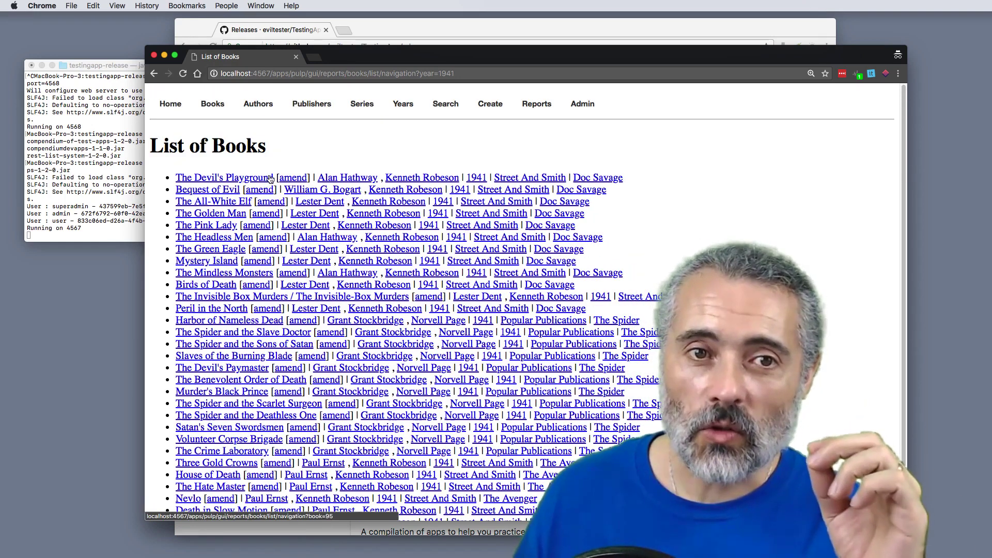
Delete The Devil's Playground from its Amend Book page and confirm with OK
left_click(270, 178)
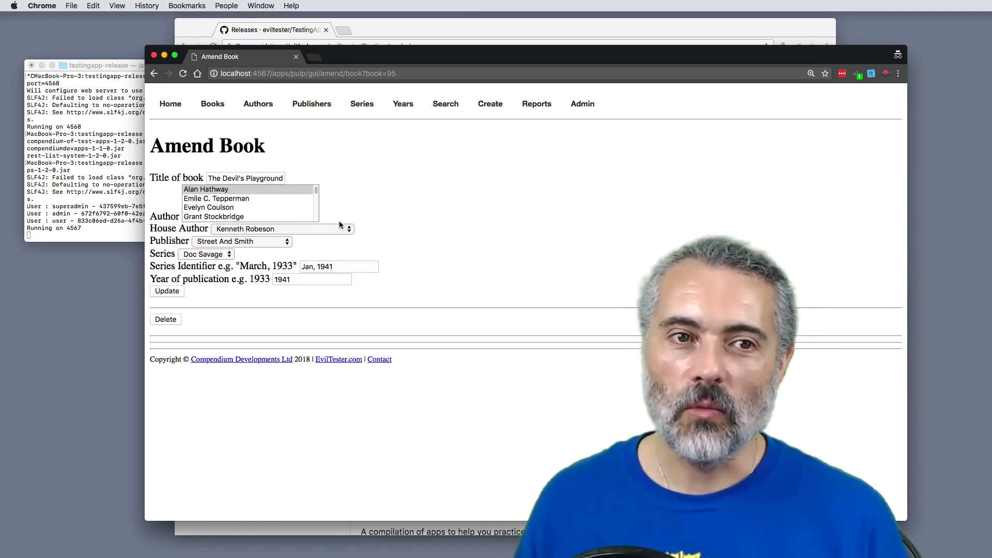
left_click(171, 320)
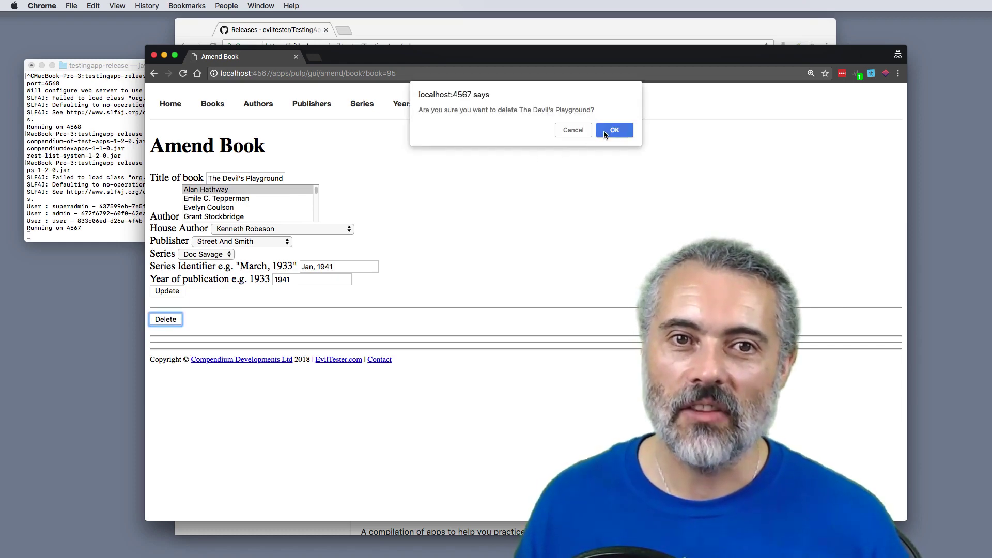
left_click(605, 133)
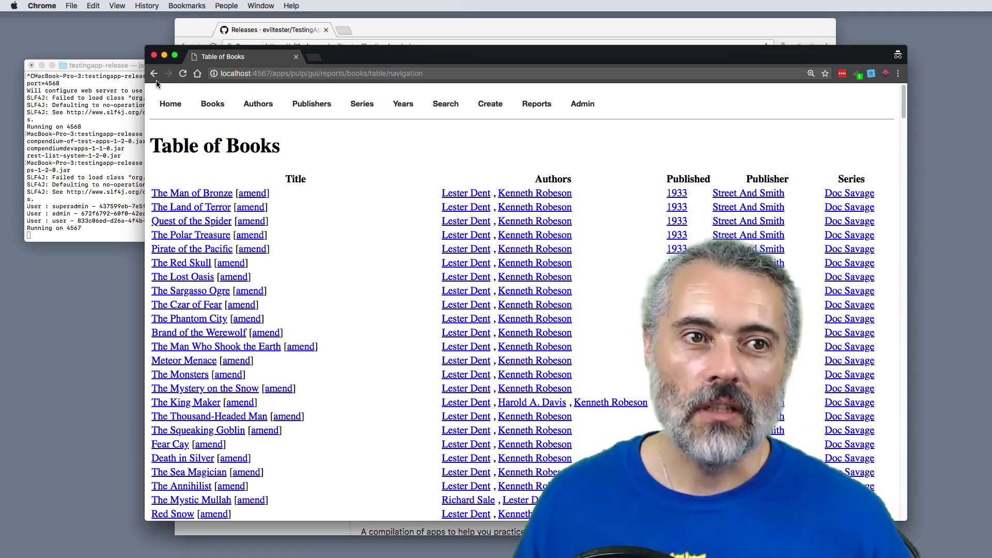
Load localhost:4567 and scroll down to the credits, licence and 'Also Included are' sections
left_click(455, 73)
type("localhost:4567")
key("Return")
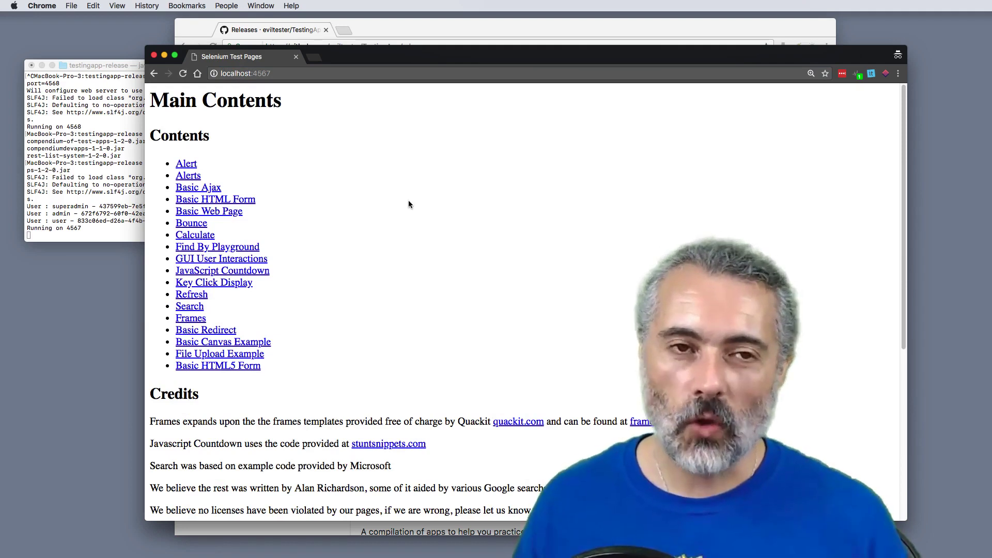
scroll(409, 204, "down", 2)
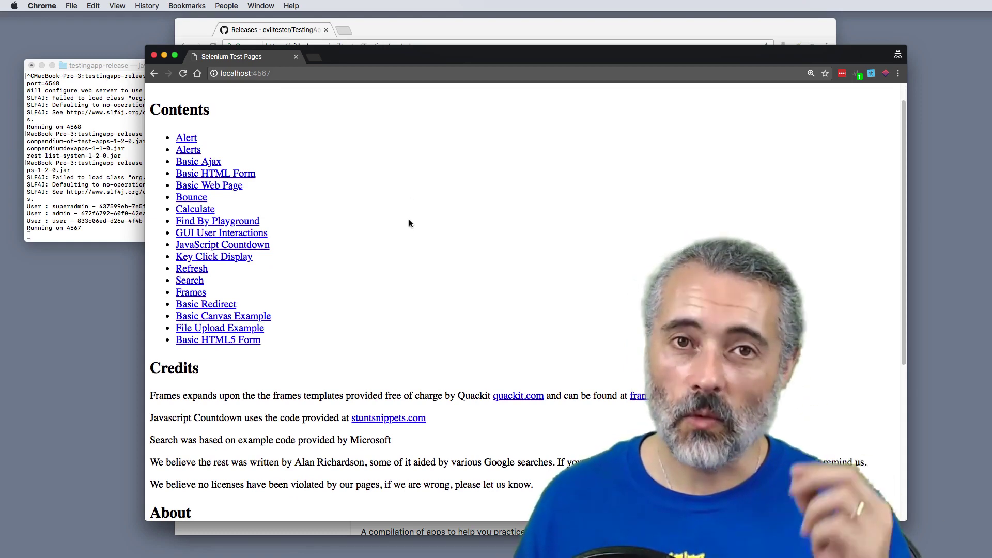
scroll(409, 219, "down", 5)
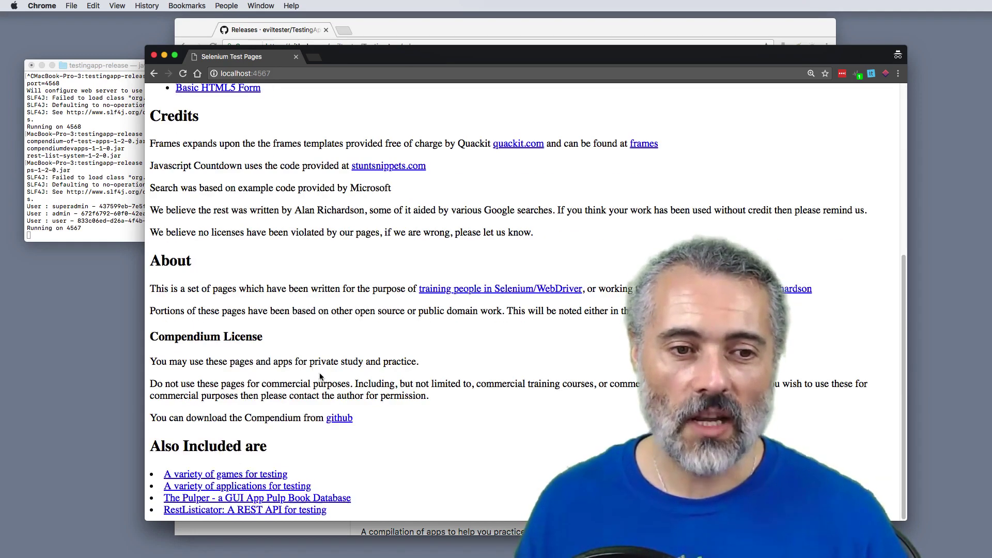
Open the REST Listicator instructions page and scroll through it
left_click(240, 510)
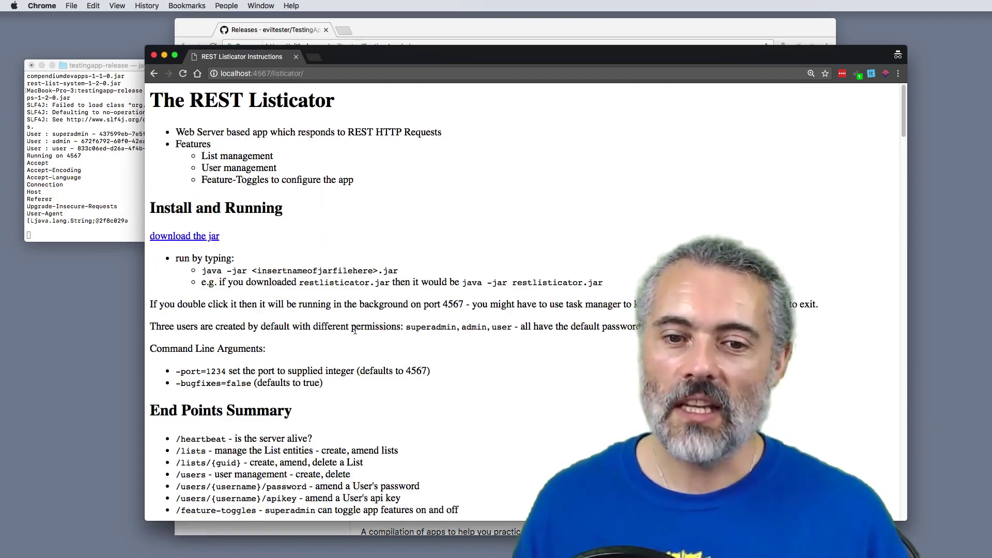
key("super+Tab")
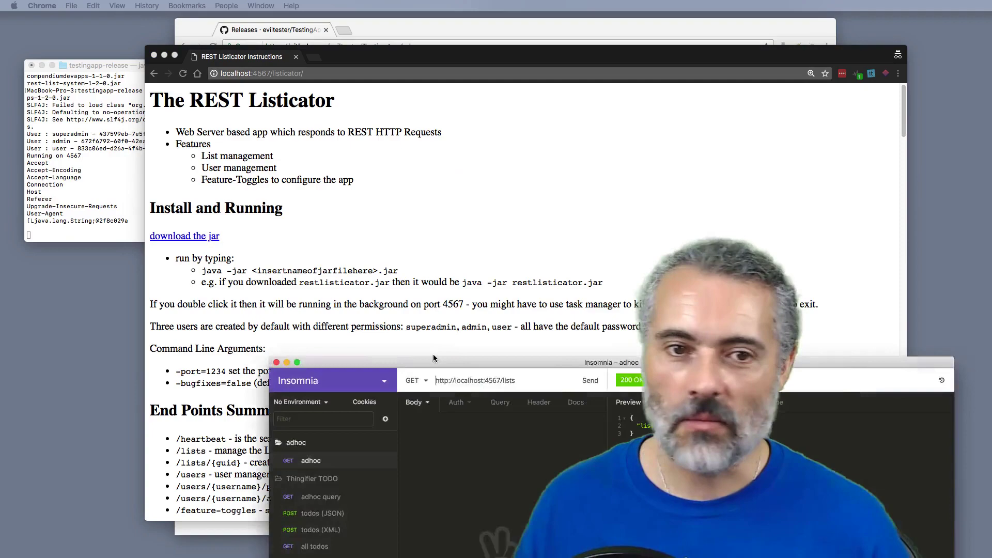
left_click(425, 115)
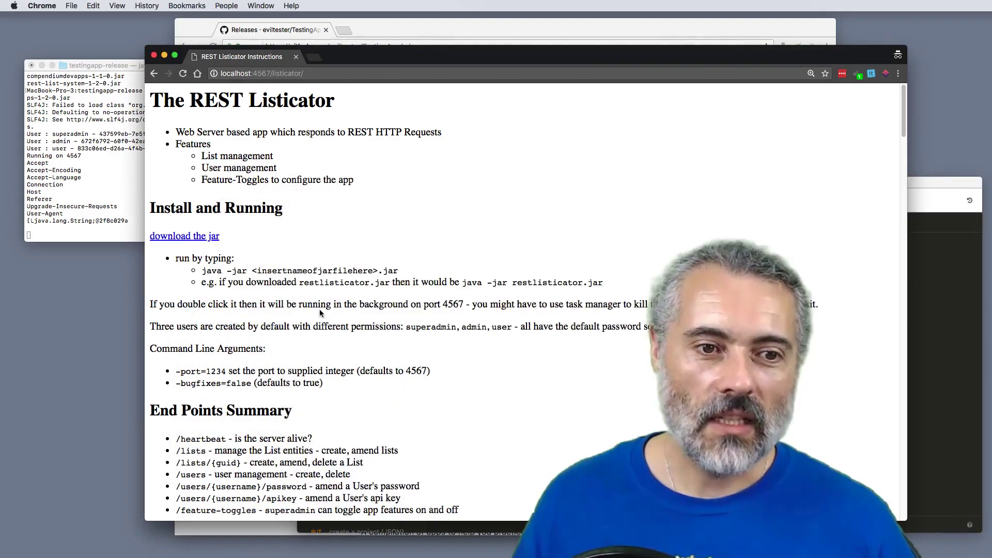
scroll(253, 382, "down", 10)
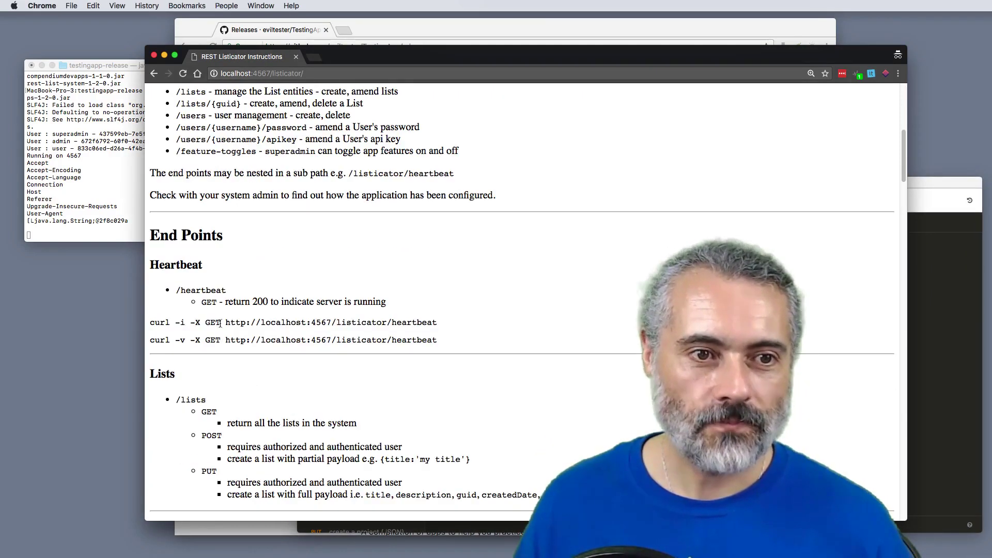
scroll(221, 323, "down", 5)
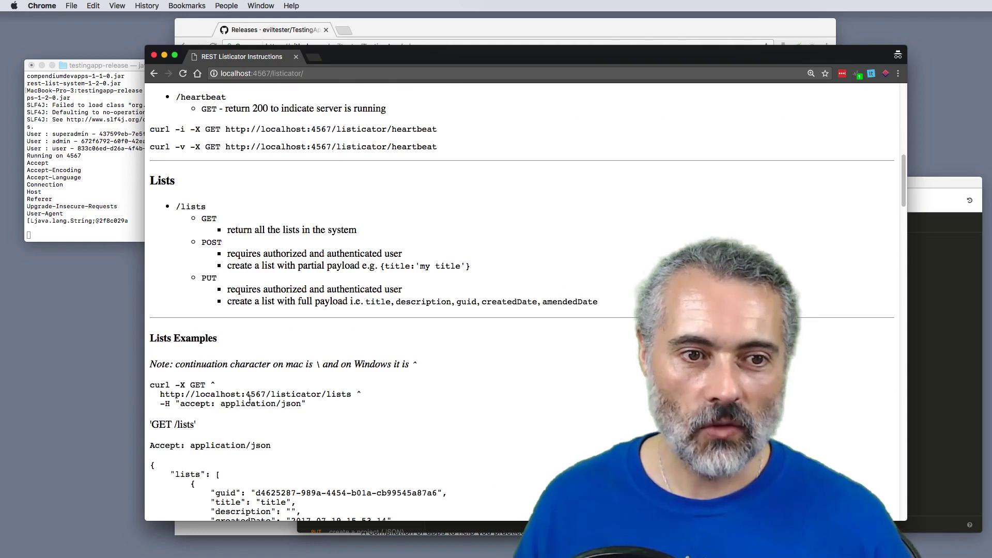
Change the Insomnia GET URL to localhost:4567/listicator/lists and resend it, getting 200 OK
left_click(948, 395)
left_click(526, 202)
type("lists")
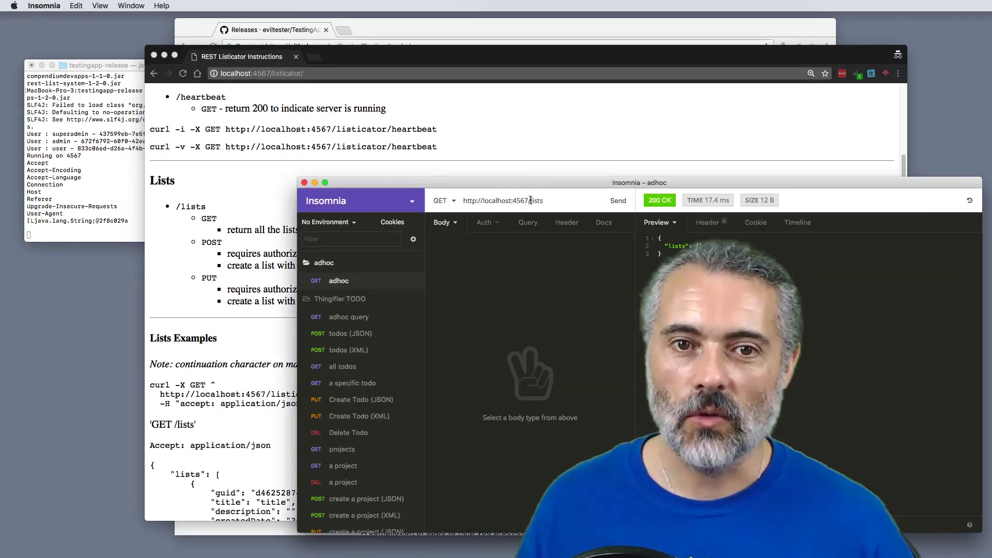
key("BackSpace")
type("icator/lists")
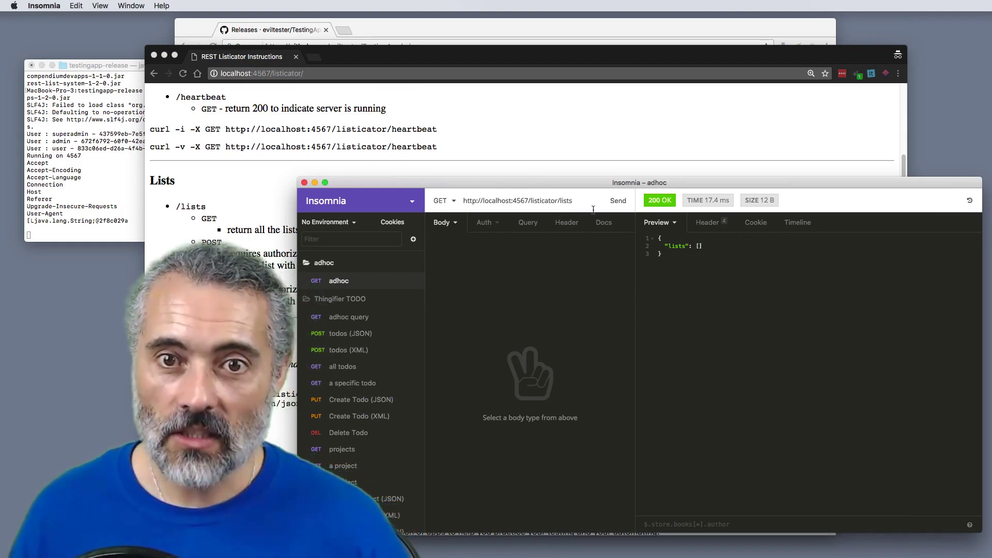
left_click(615, 200)
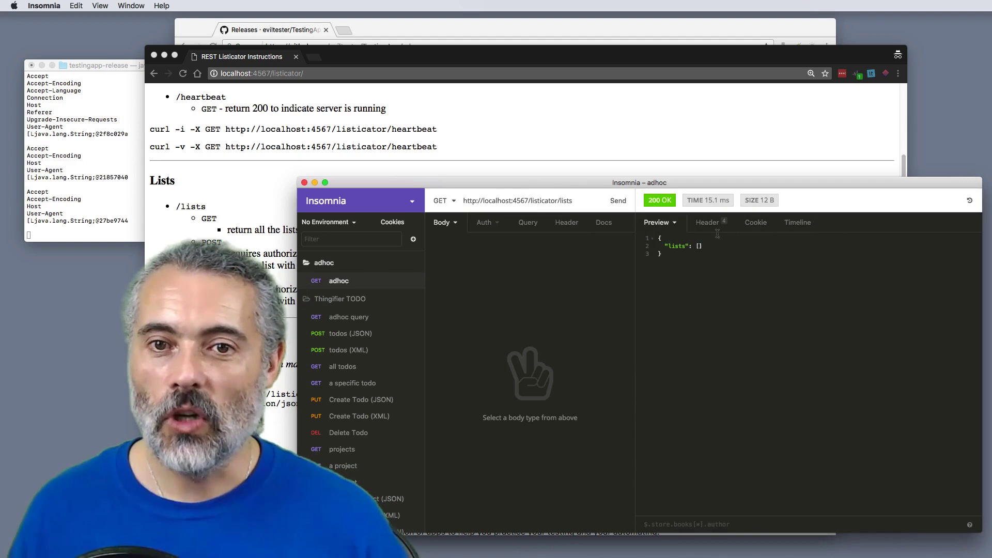
left_click(512, 127)
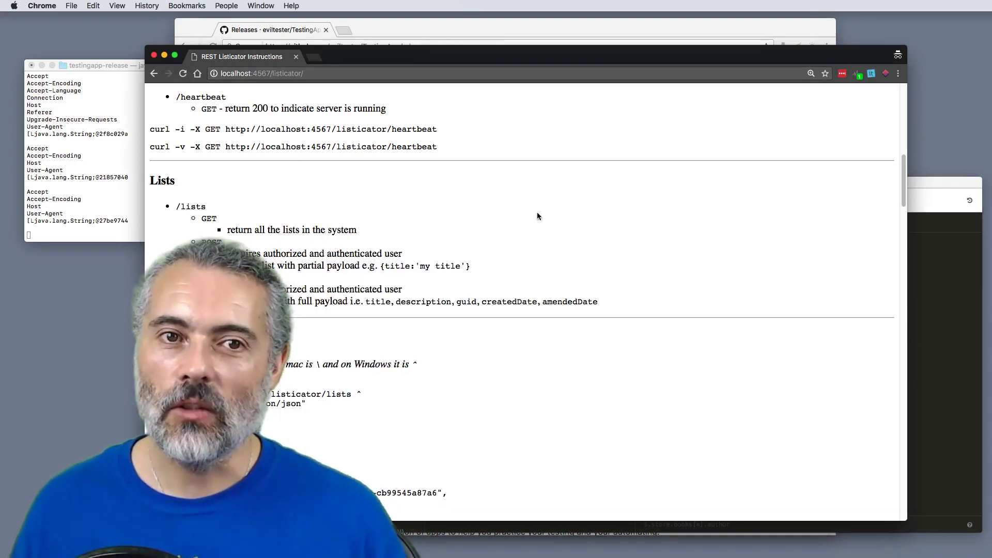
Read the Listicator's Lists Examples curl samples, then bring the Insomnia lists request forward
scroll(537, 213, "down", 8)
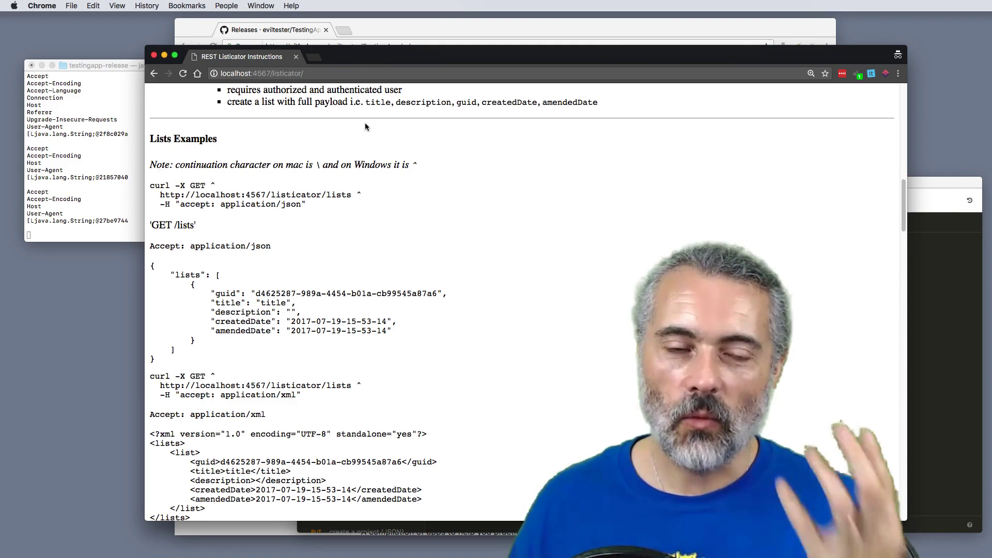
left_click_drag(371, 58, 351, 54)
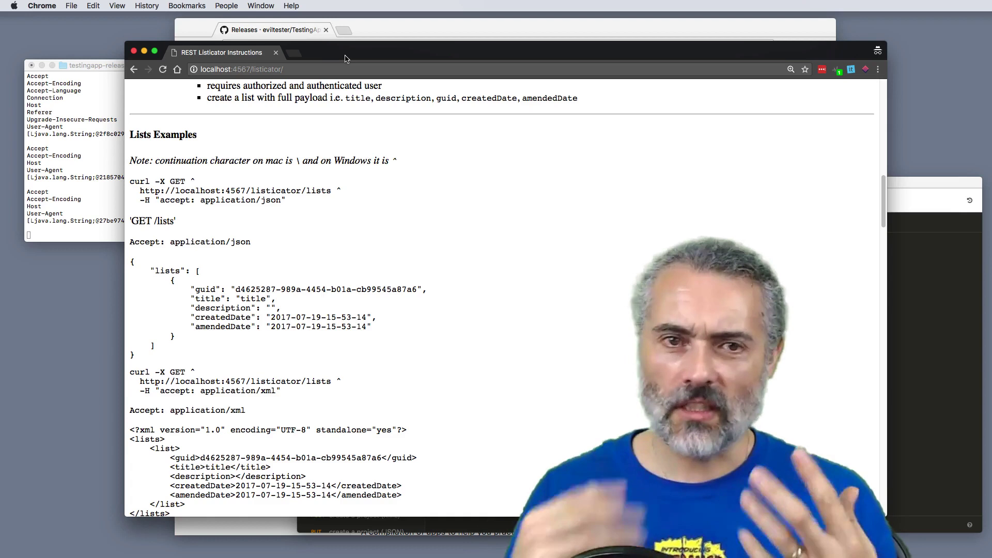
left_click(920, 186)
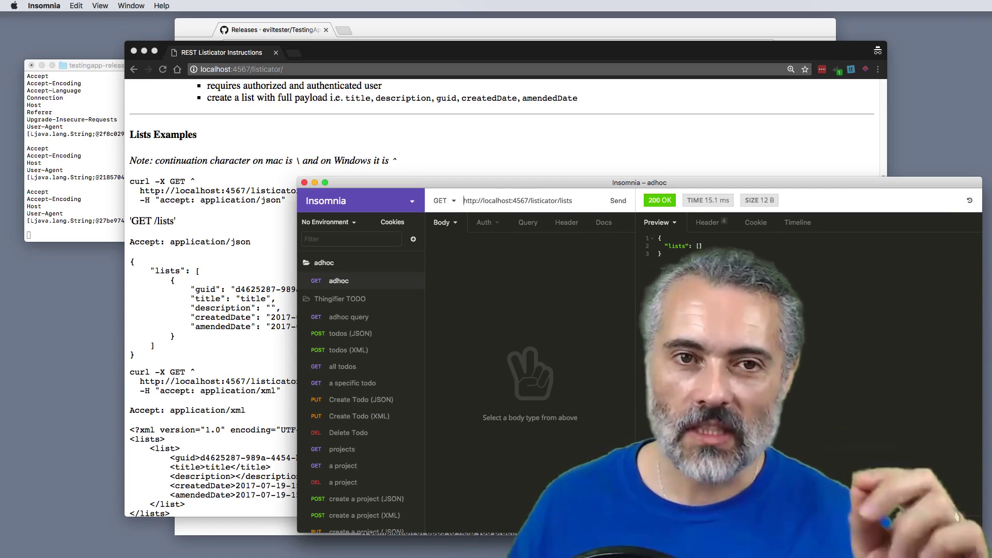
Strip '/releases' to view the TestingApp repo main page, then return to its '3 releases' list
left_click(433, 30)
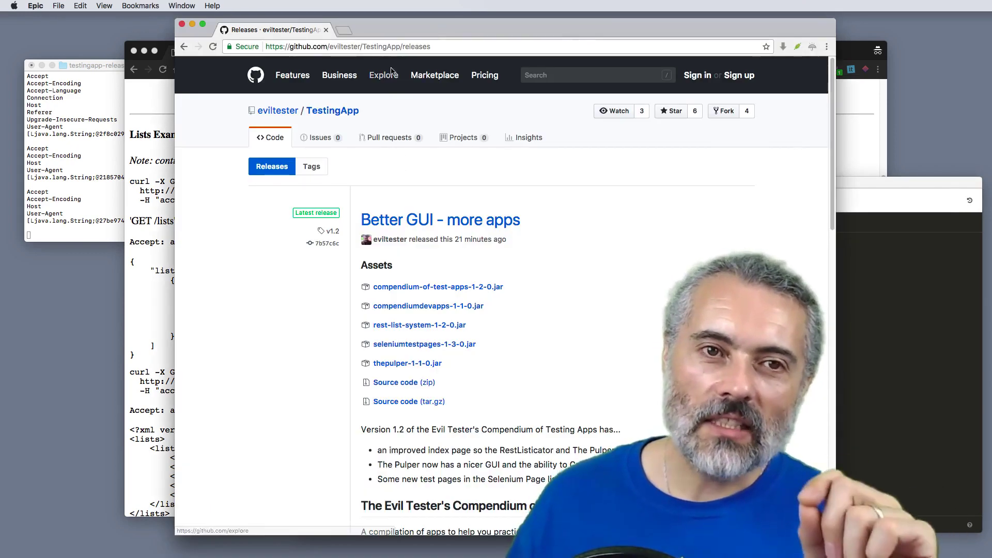
left_click(399, 47)
left_click(399, 46)
left_click_drag(399, 47, 431, 47)
key("BackSpace")
key("Return")
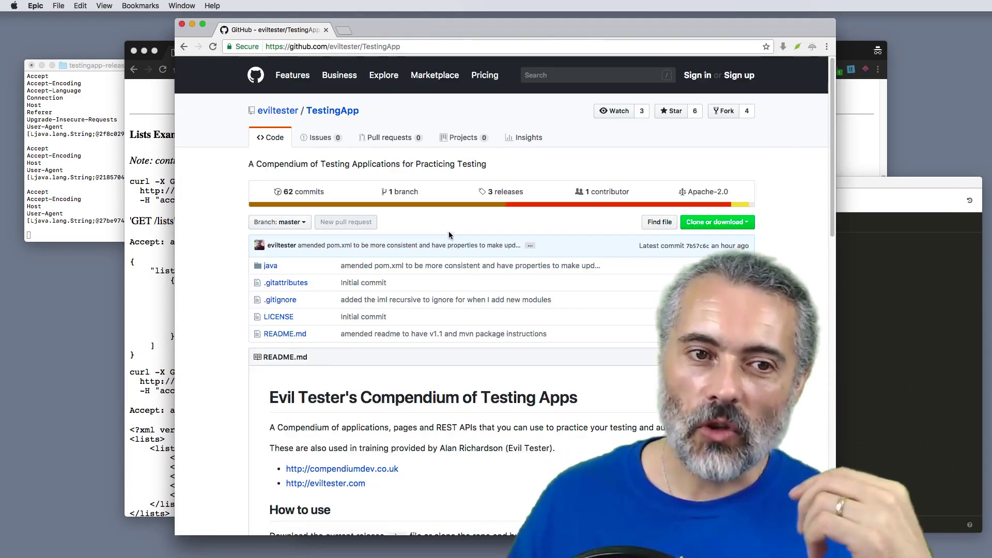
left_click(497, 192)
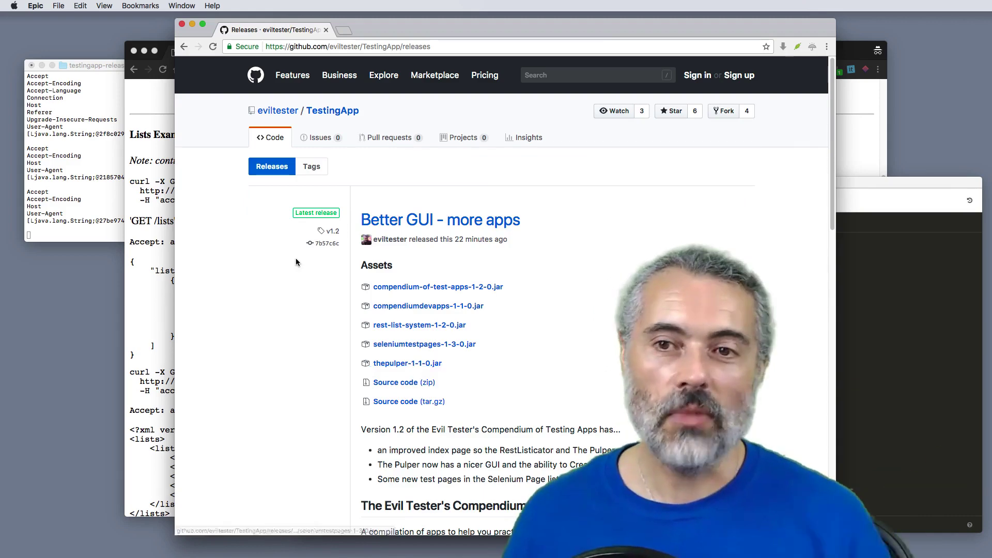
Stop the compendium server and run 'java -jar thepulper-1-1-0.jar' standalone on port 4567
left_click(101, 126)
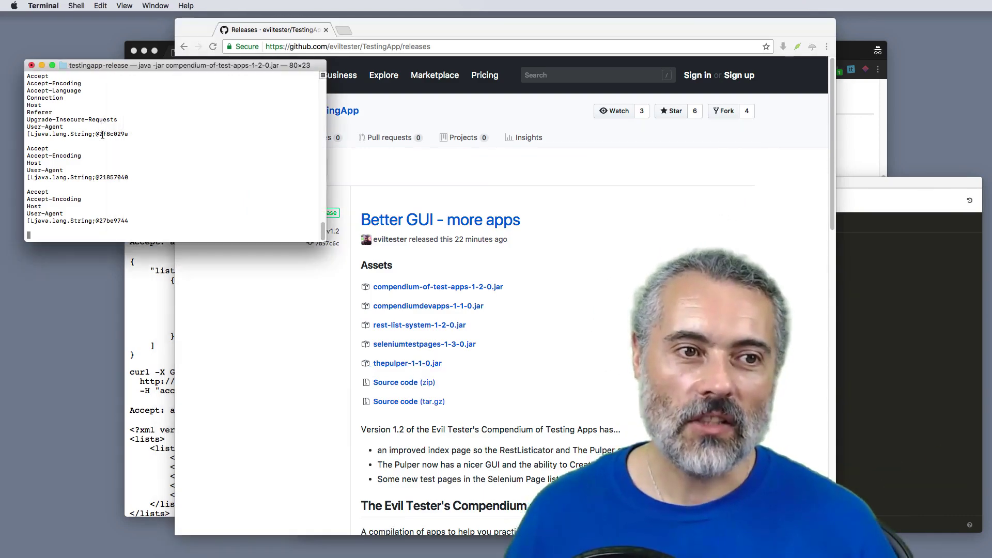
key("ctrl+c")
type("lanrichardson$ ")
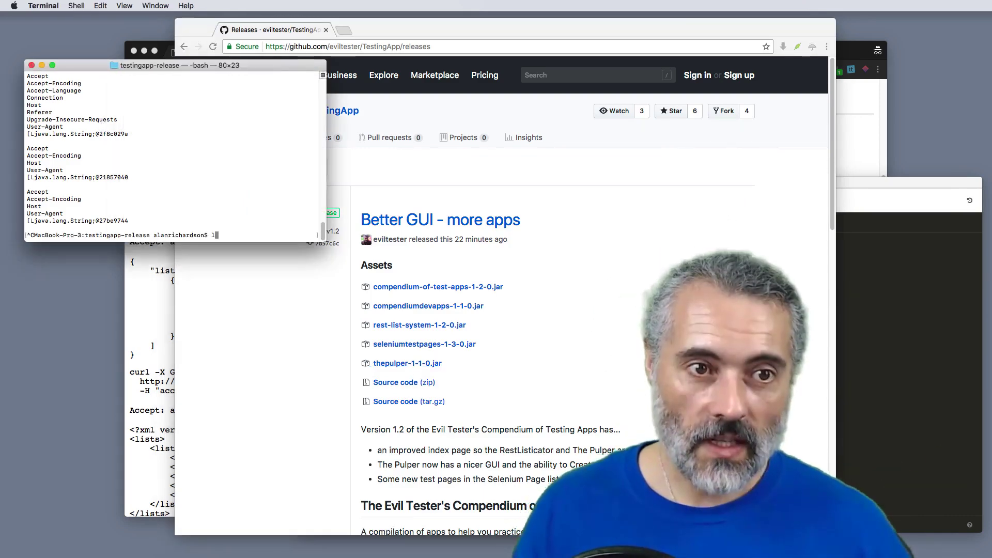
type("java -")
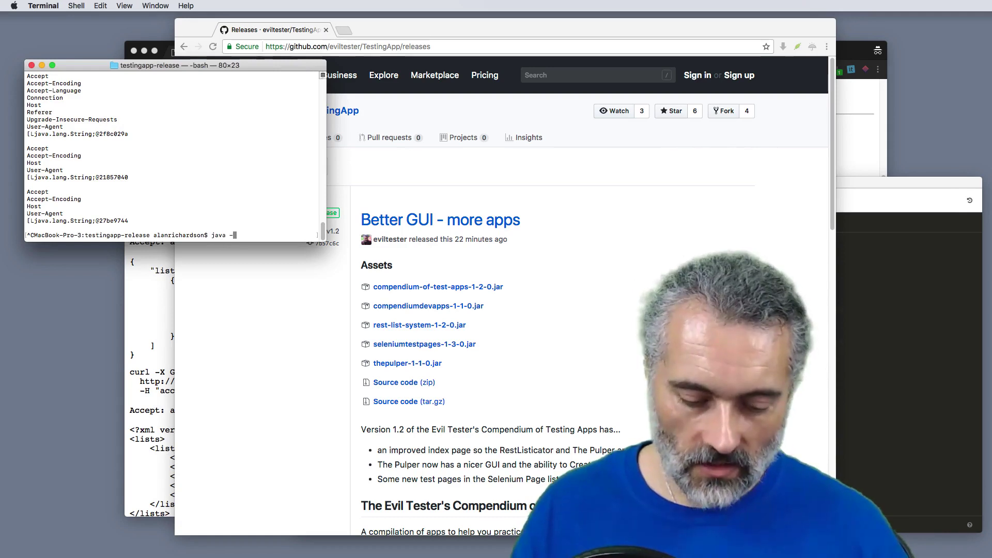
type("jar the")
key("Tab")
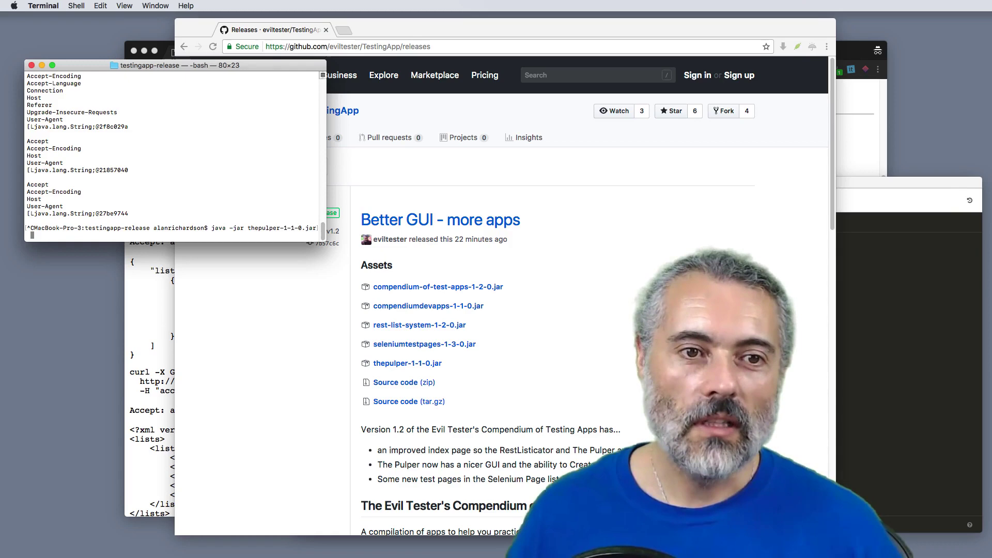
key("Return")
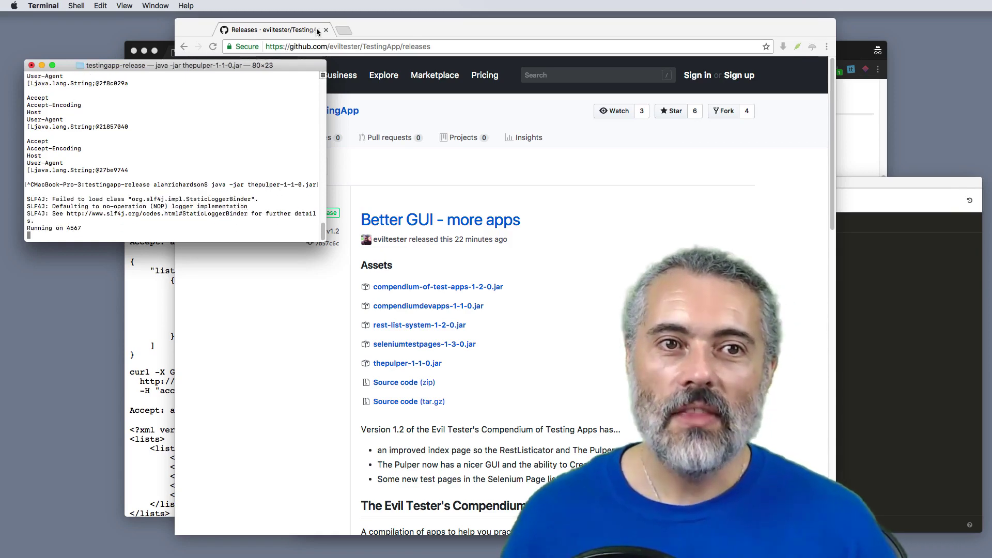
Try localhost:4567 in a new Epic tab, close the failed tab and minimize Epic
left_click(344, 31)
type("localhost:4567")
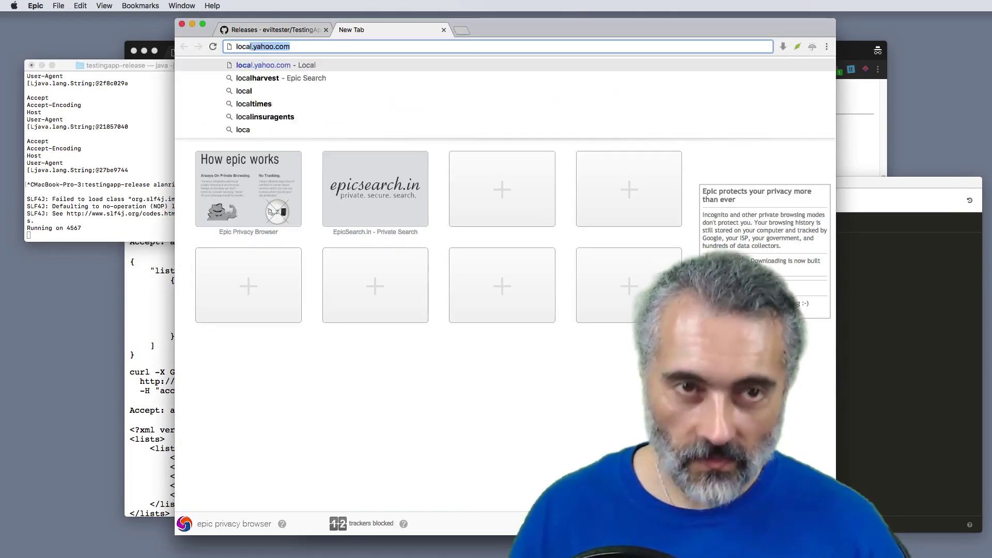
key("Return")
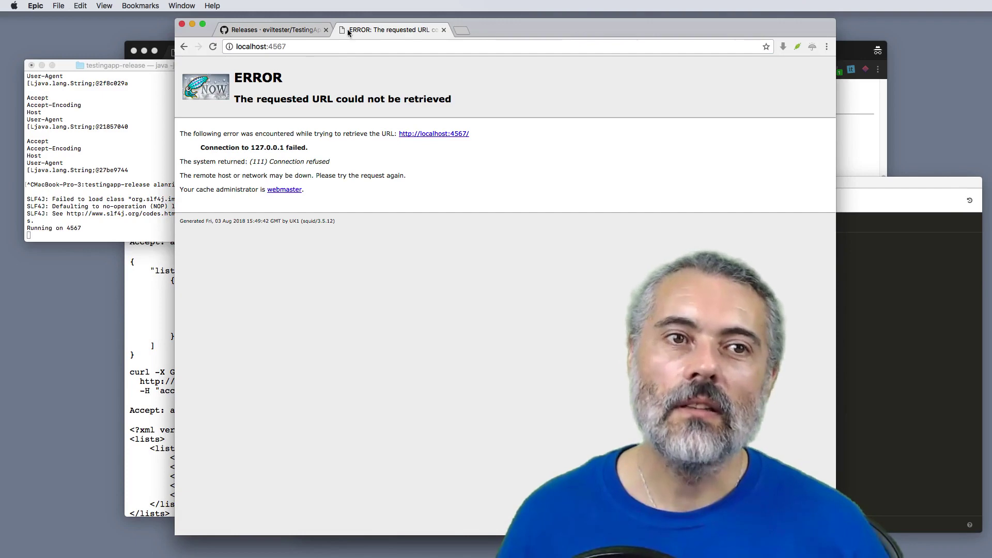
left_click(443, 29)
left_click(192, 24)
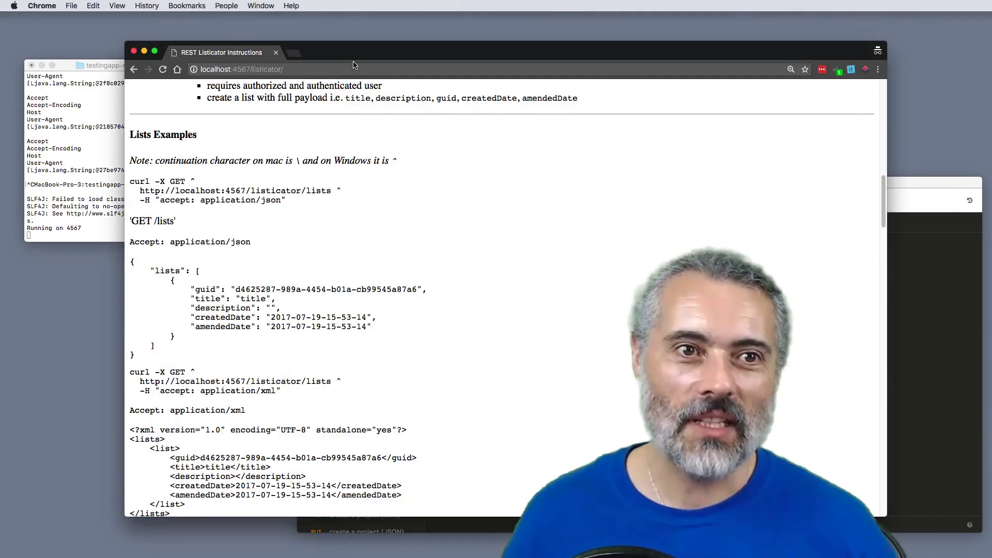
Load localhost:4567/apps/pulp/ in Chrome to show the Pulp App Main Menu
left_click(283, 68)
type("localhost:4567/apps/pulp/")
key("Return")
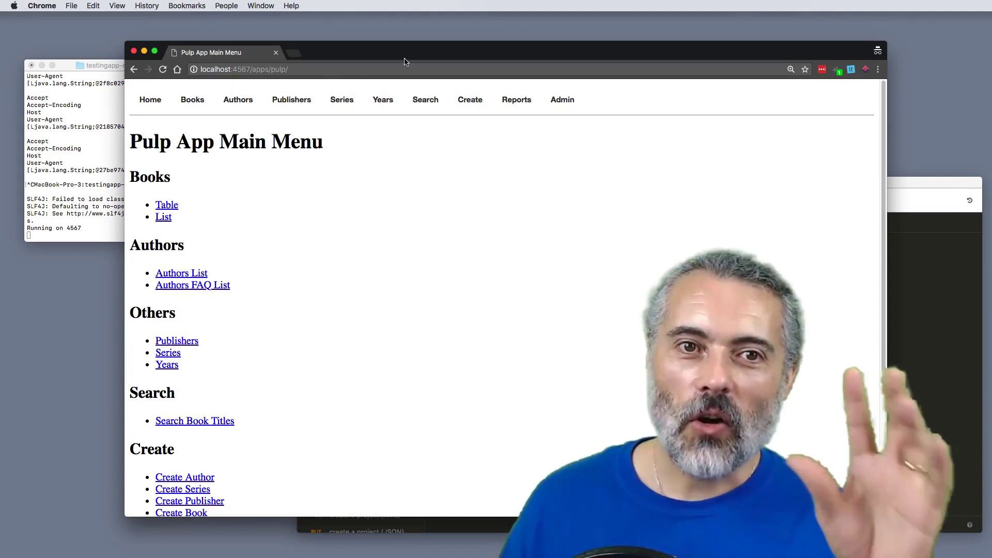
left_click_drag(403, 60, 442, 51)
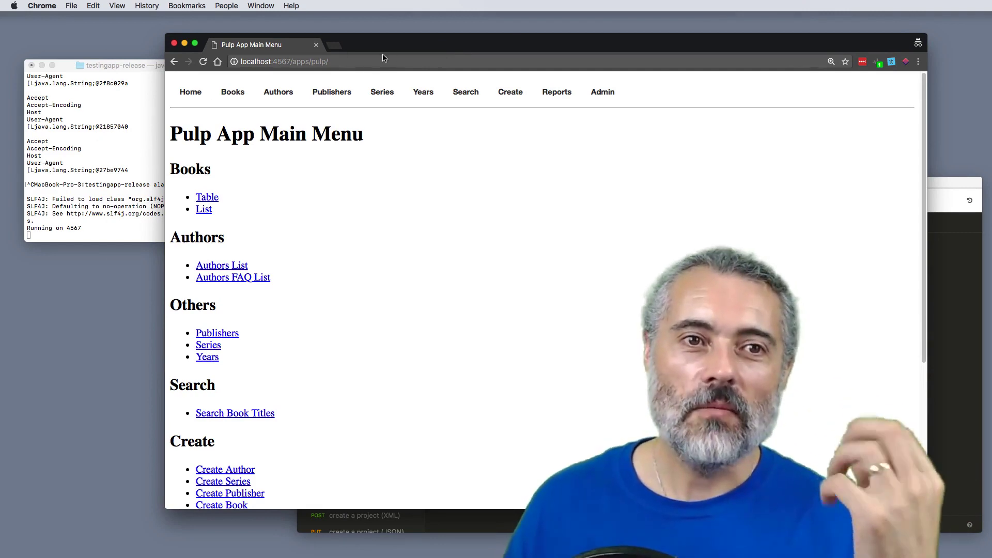
Stop the Pulper server with Ctrl+C and list the release jars with ls
left_click(132, 145)
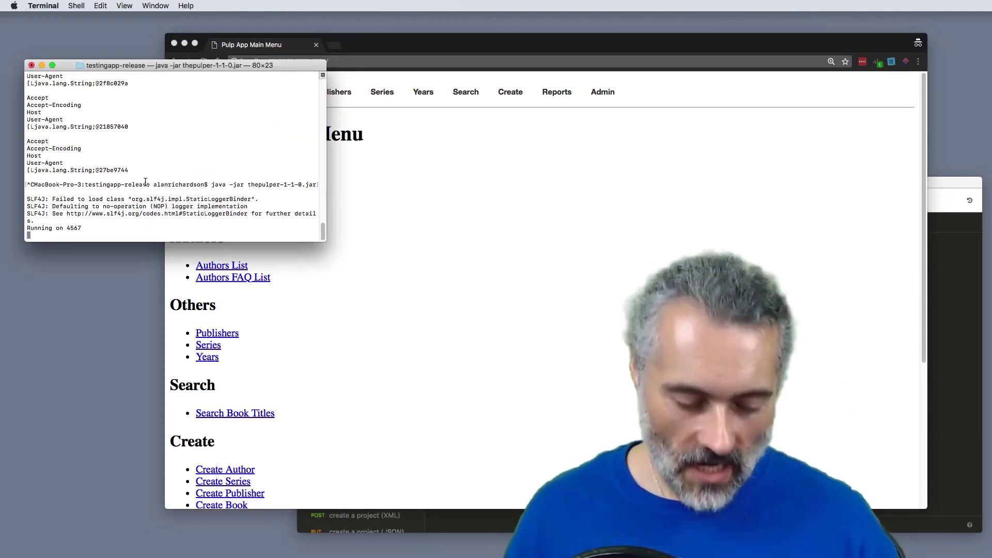
key("ctrl+c")
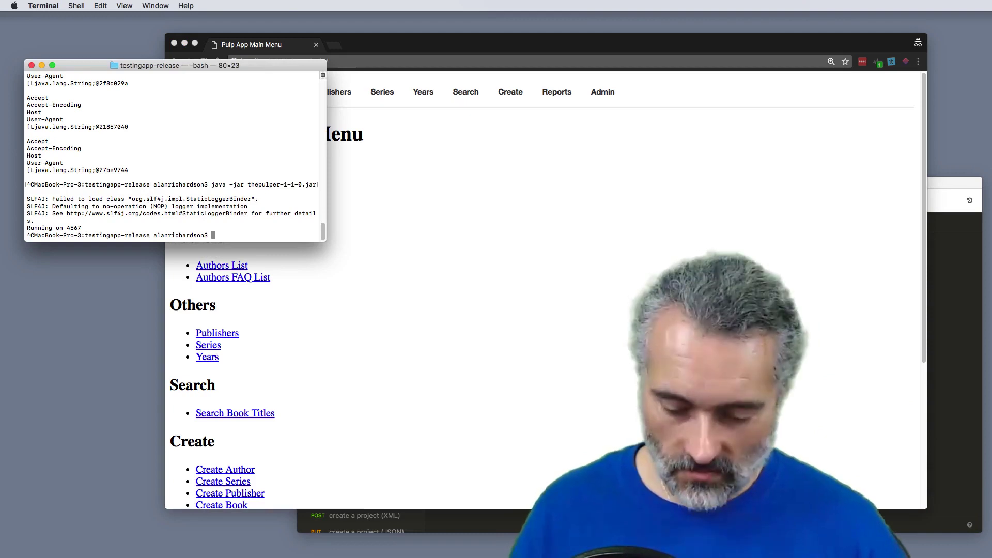
type("ls")
key("Return")
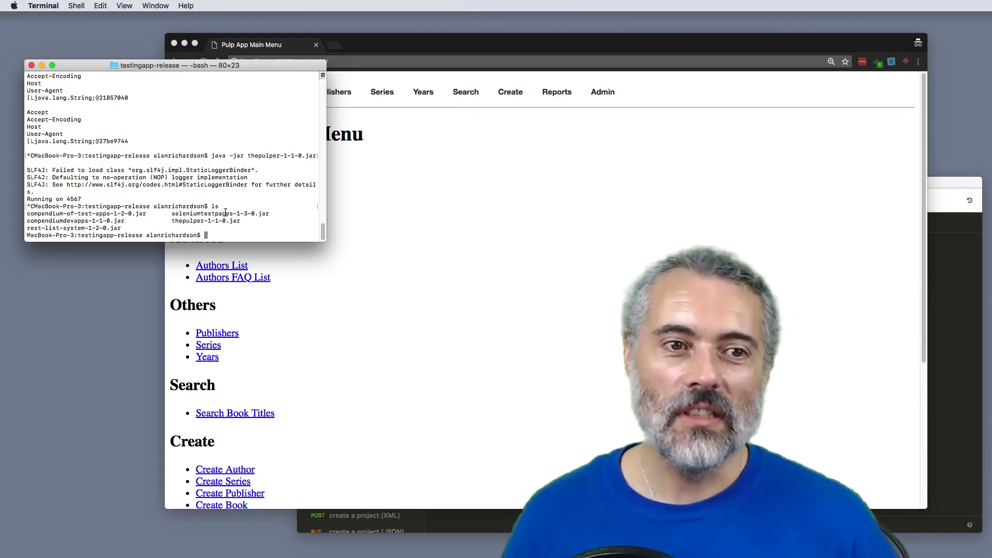